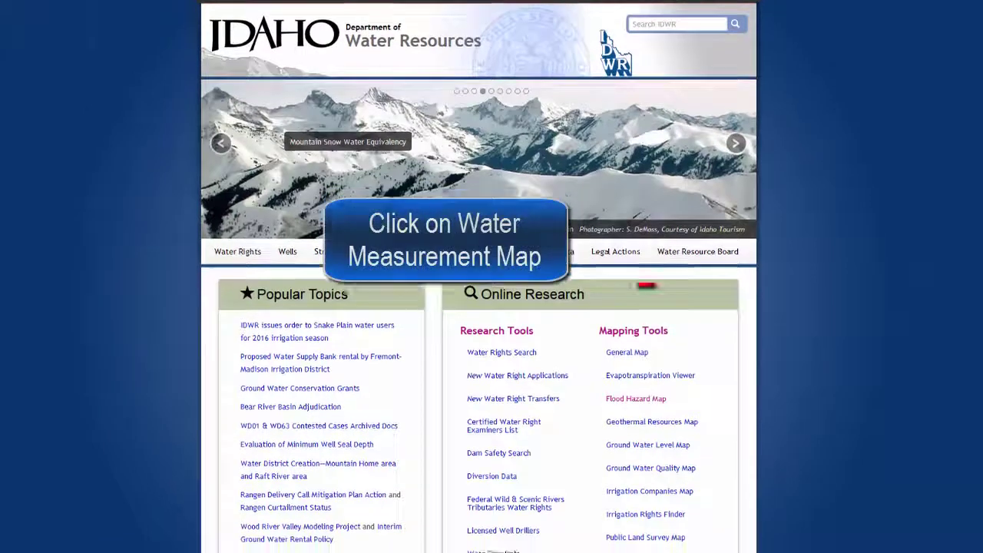
Open the Water Measurement Map link under Mapping Tools on the IDWR home page.
scroll(820, 288, down, 4)
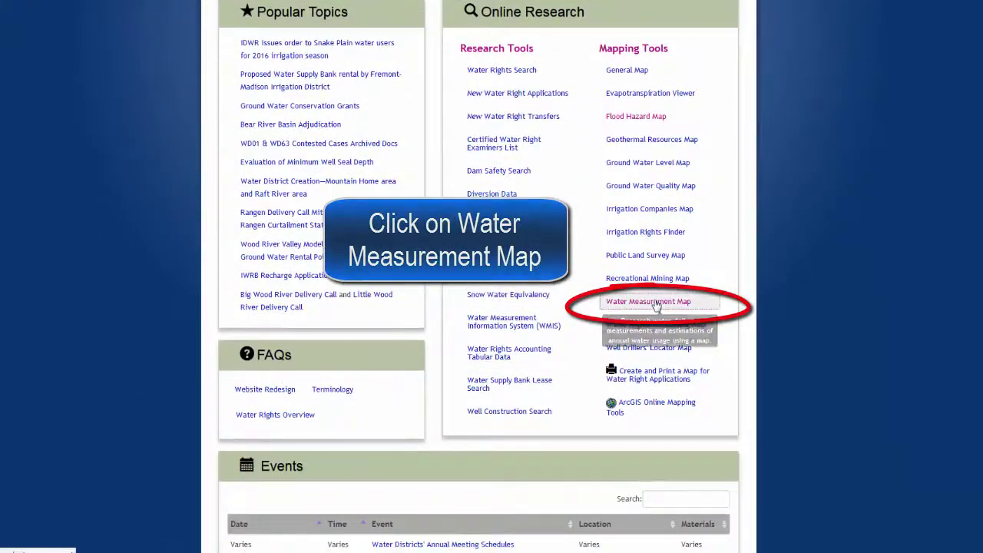
click(656, 304)
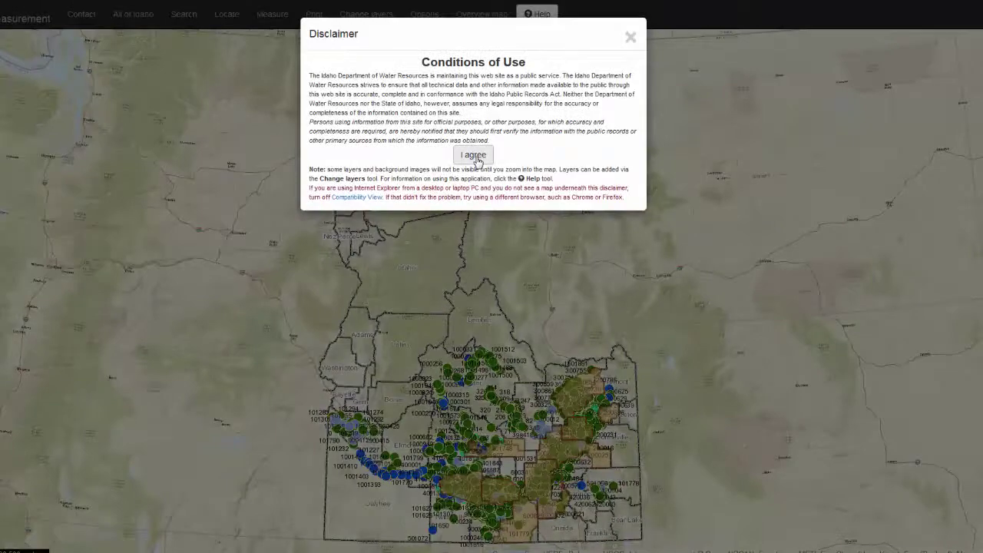
Accept the conditions of use, read the Water Measurement help notes, and box-zoom to south-central Idaho.
click(473, 155)
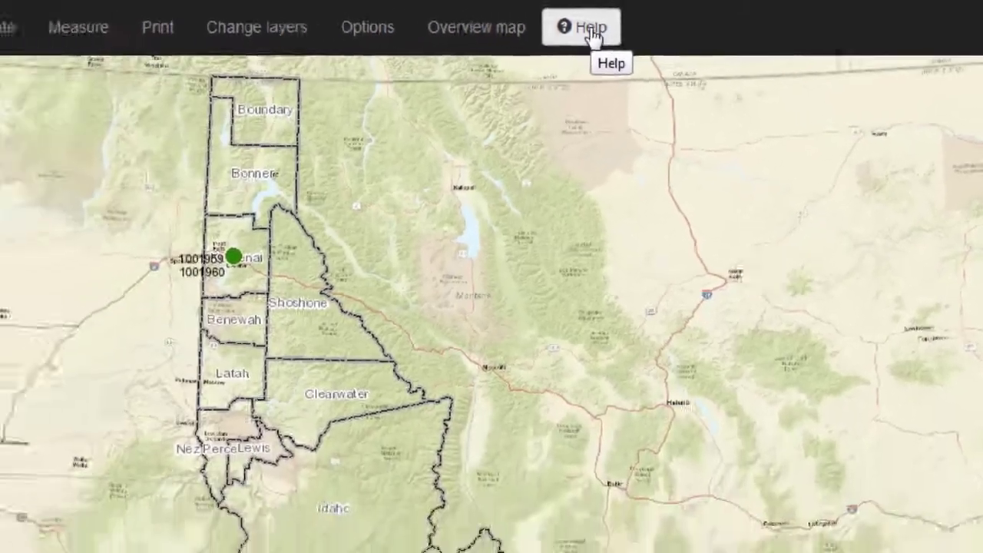
click(453, 42)
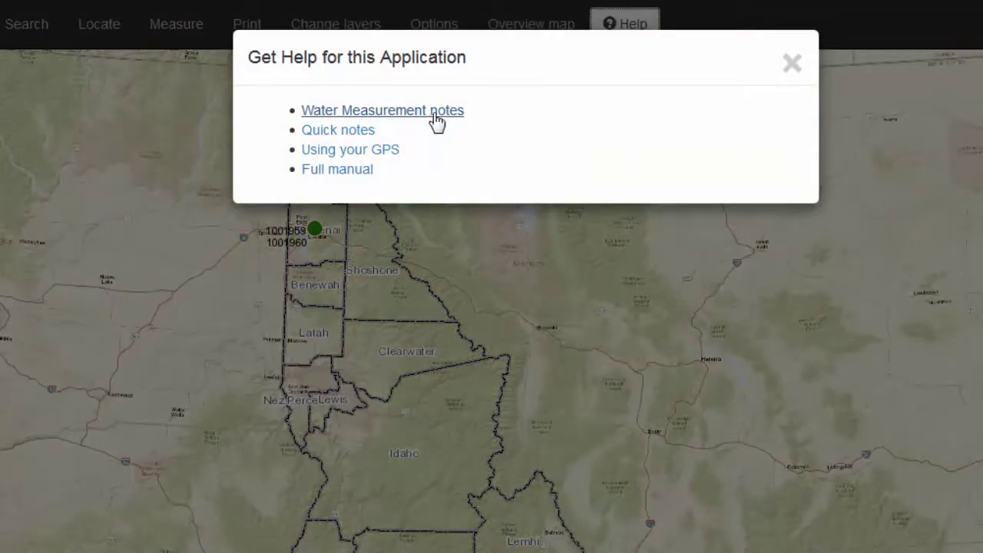
click(438, 113)
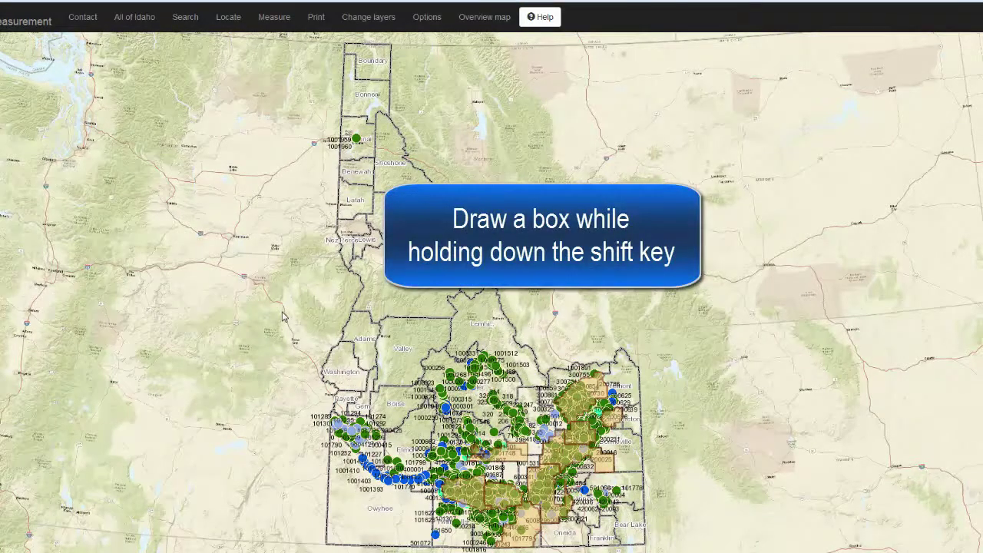
drag(419, 413, 546, 493)
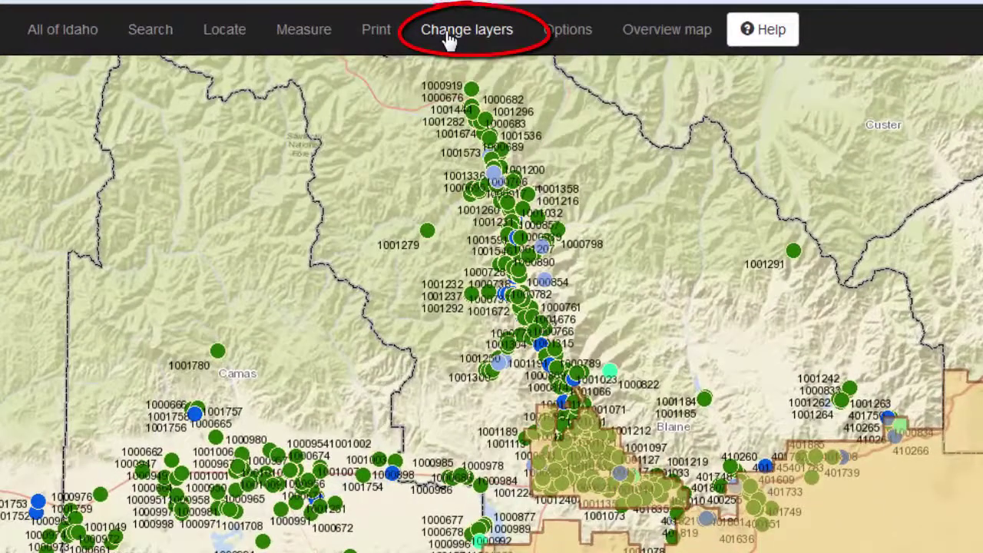
Turn off the Background layer and move WaterMeasurement to the top of the layer order.
click(368, 17)
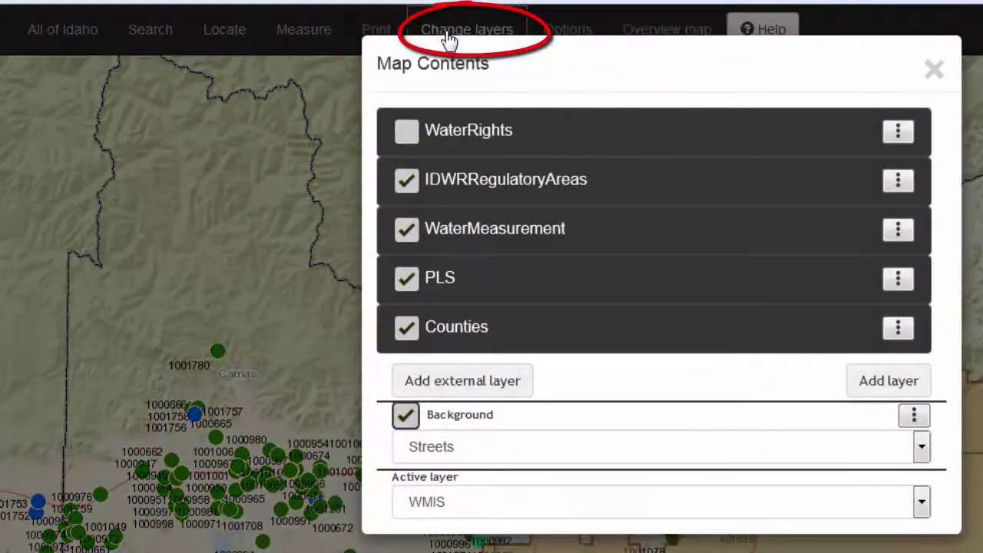
click(406, 419)
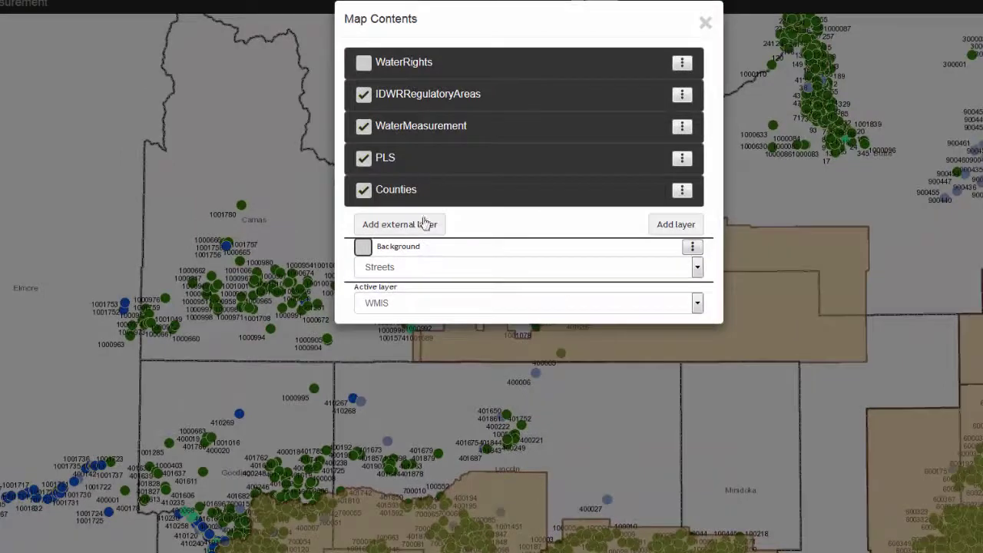
drag(537, 130, 537, 64)
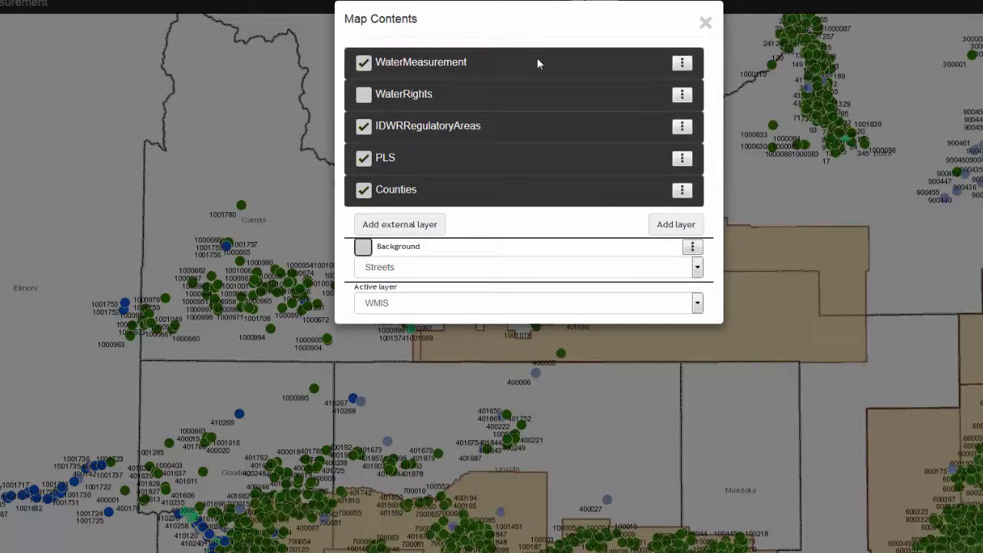
click(594, 2)
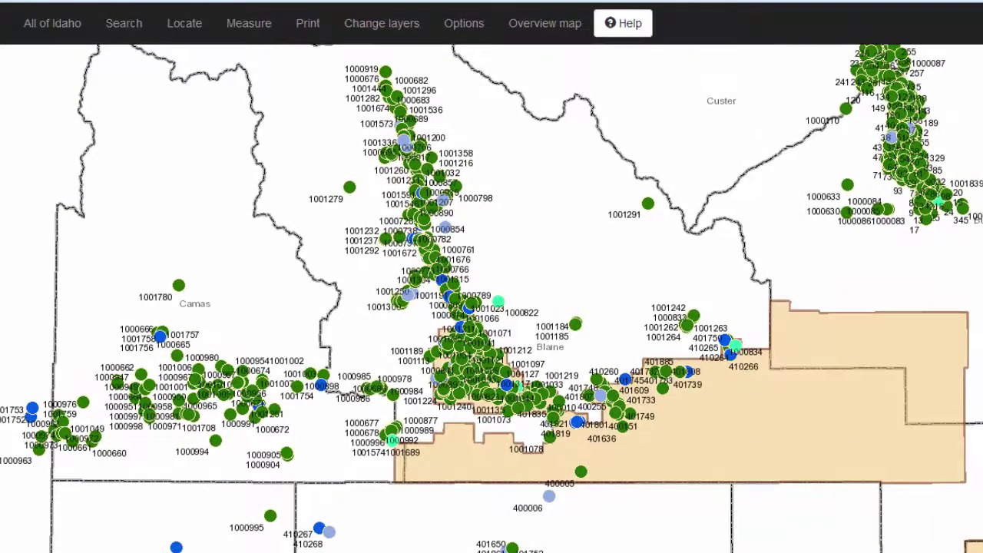
click(386, 31)
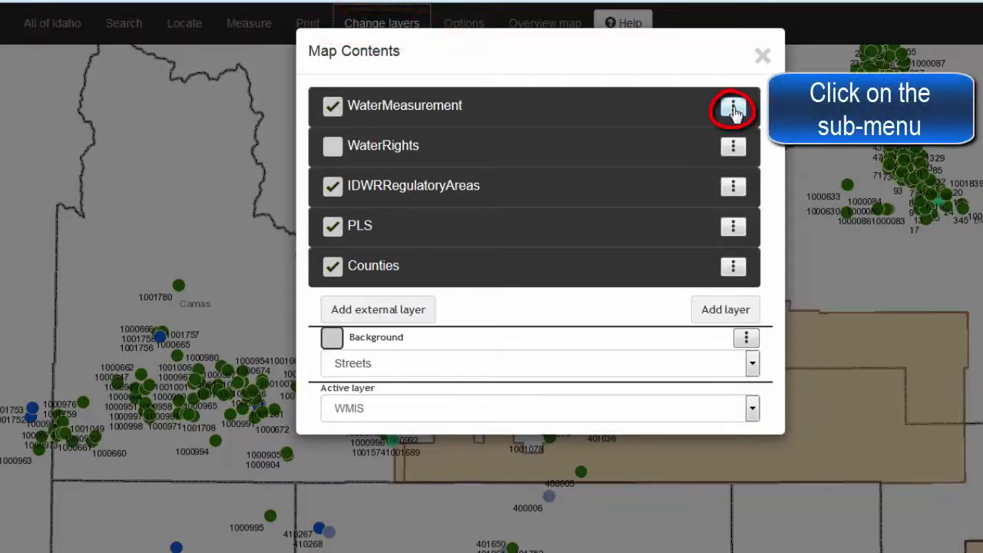
View the WaterMeasurement legend (Named source, Ground water, Spring, Unnamed source), then close it.
click(733, 110)
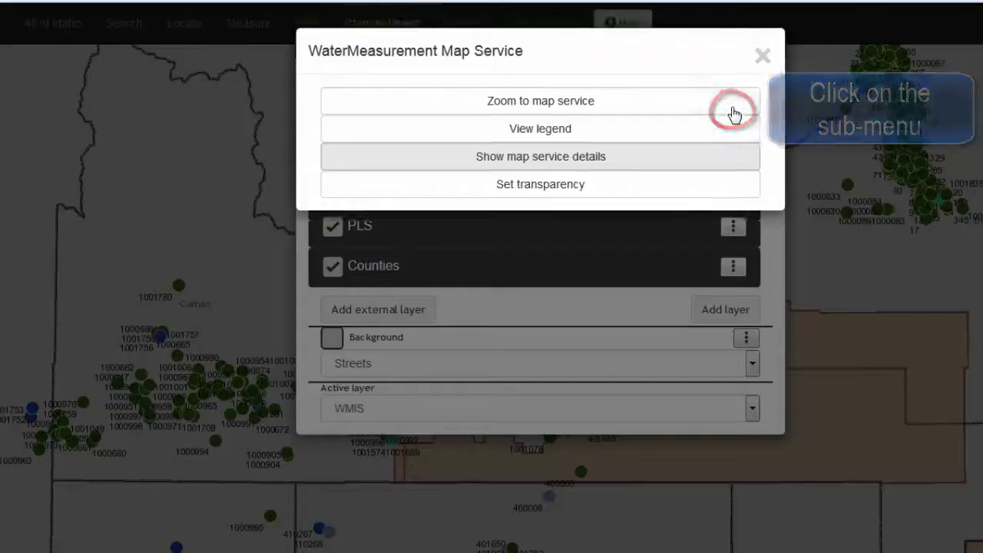
click(564, 135)
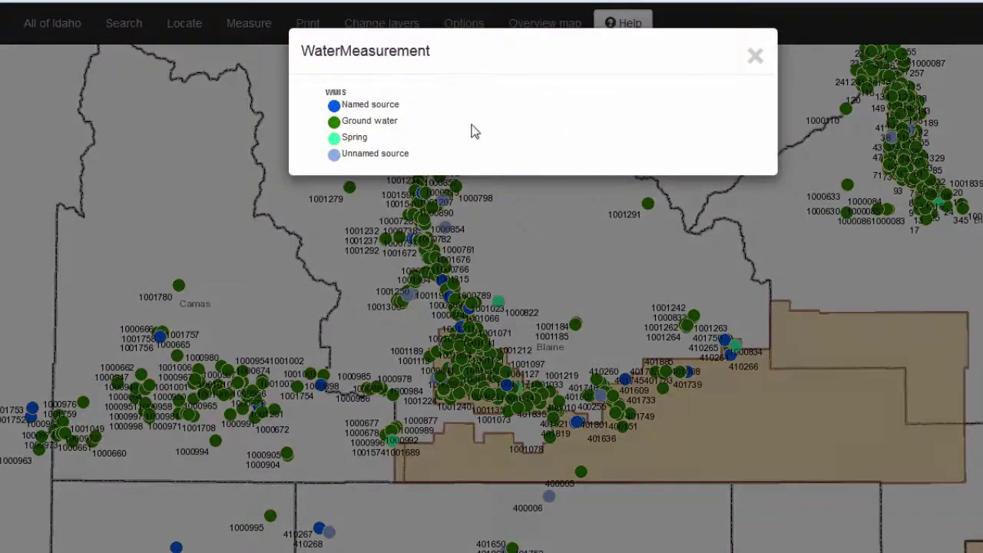
click(652, 233)
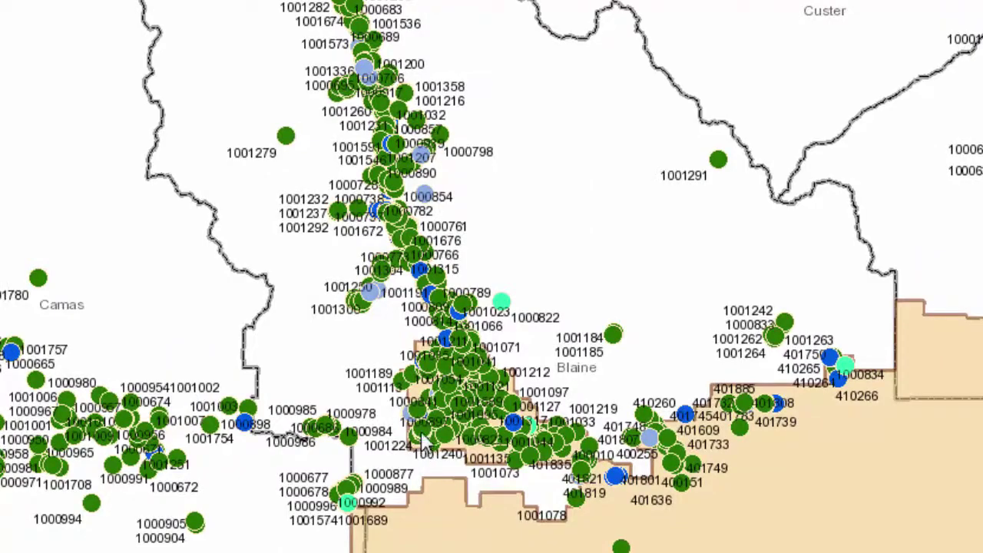
Identify the measurement sites at a map point and page through to the third result.
click(422, 437)
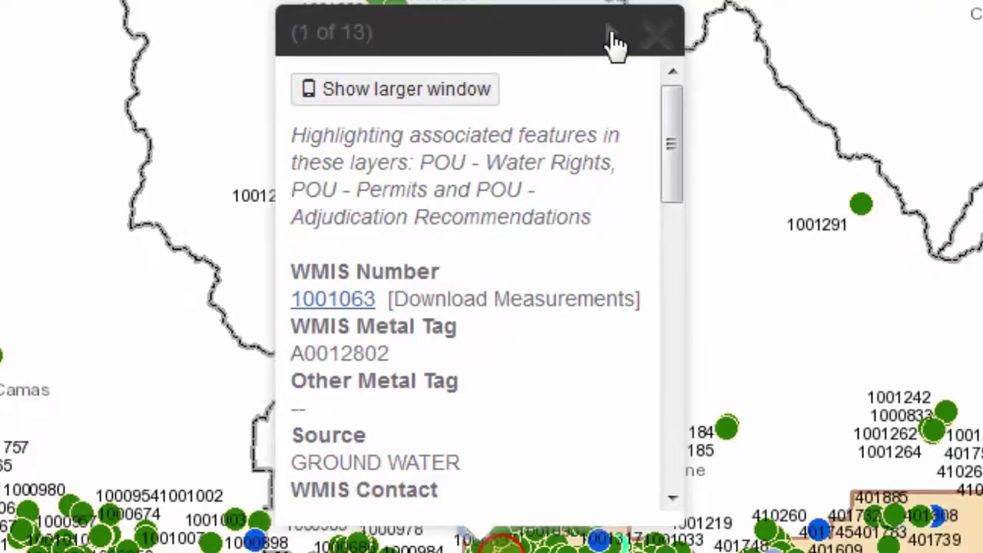
click(571, 31)
click(614, 39)
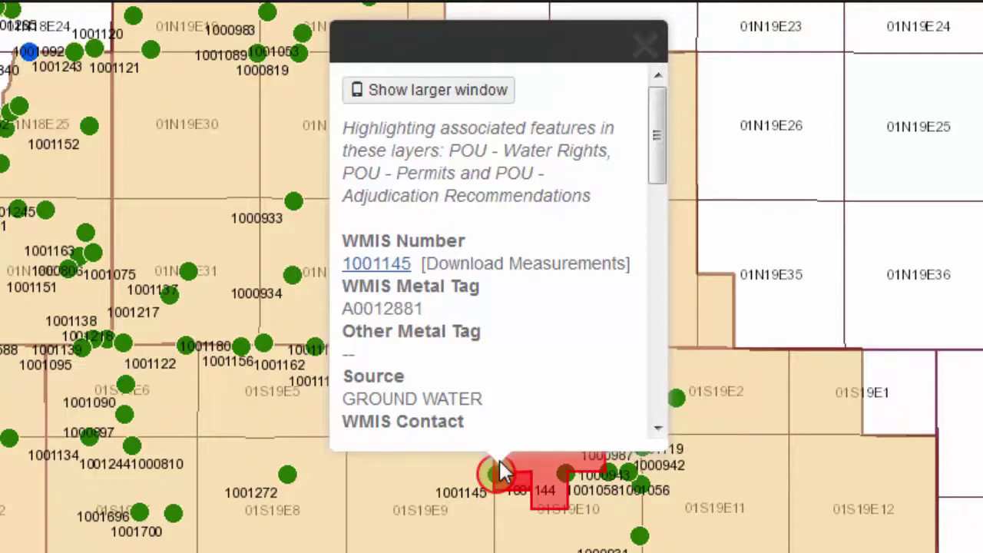
drag(658, 148, 630, 321)
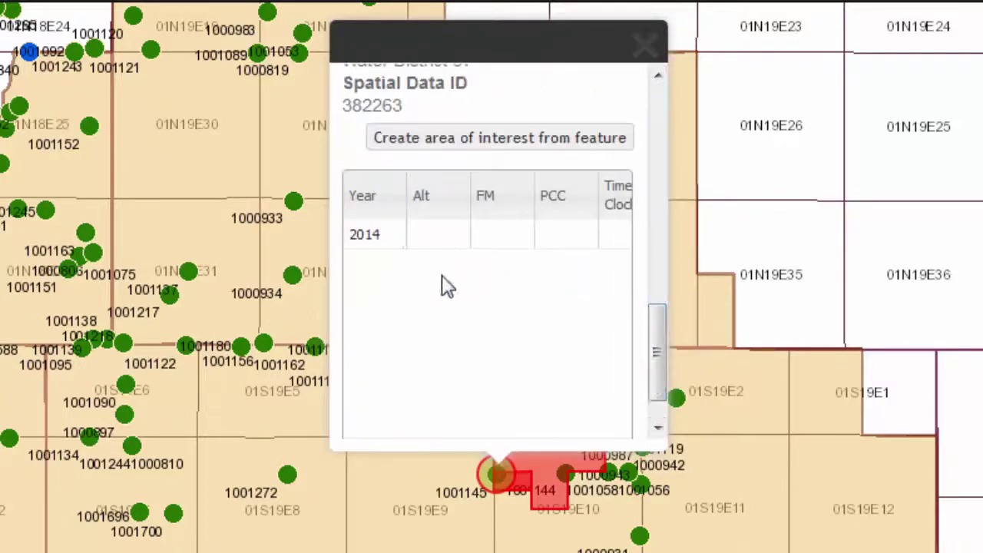
scroll(445, 285, up, 10)
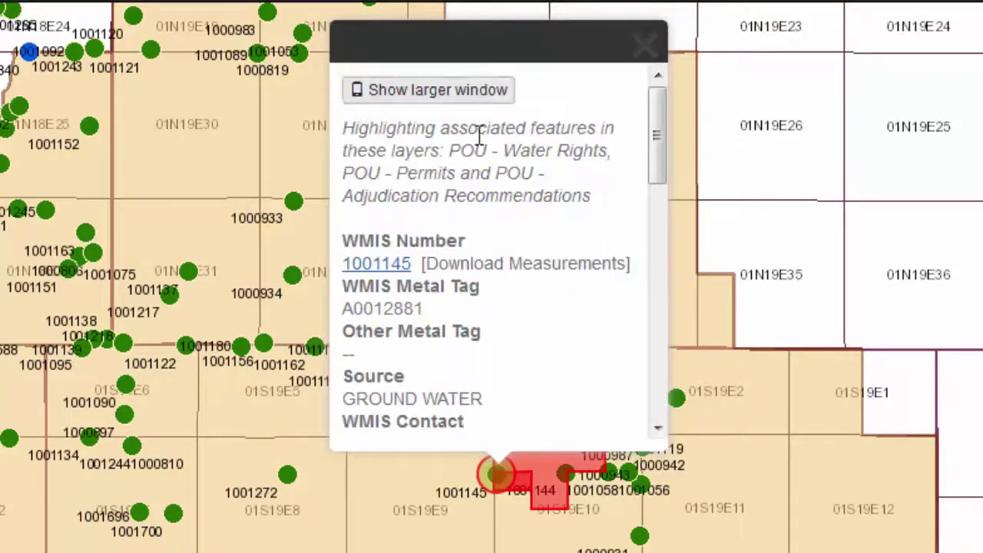
Download WMISdata.csv for WMIS 1001145 and paste its detail text into Excel cell A1.
click(376, 265)
click(617, 479)
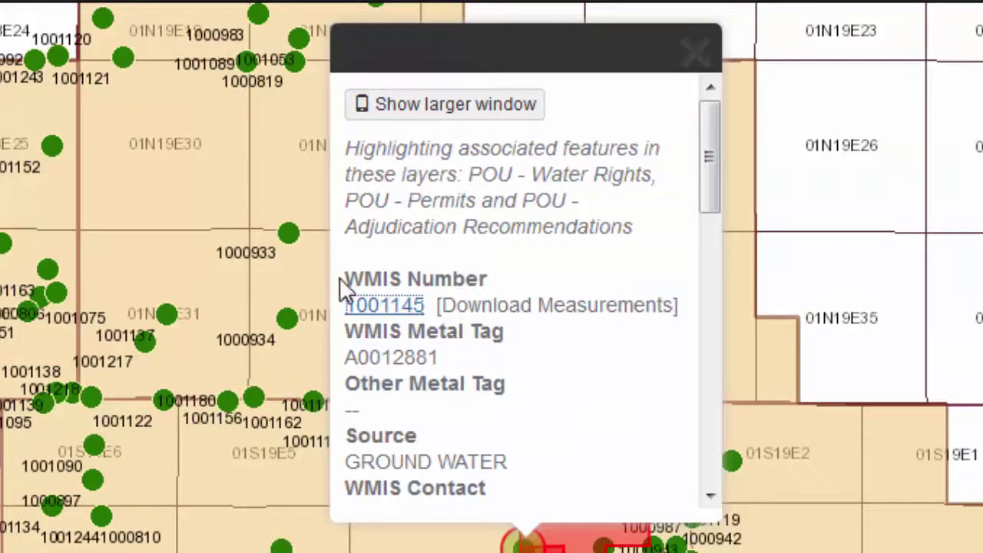
drag(345, 279, 487, 516)
right_click(426, 256)
click(501, 278)
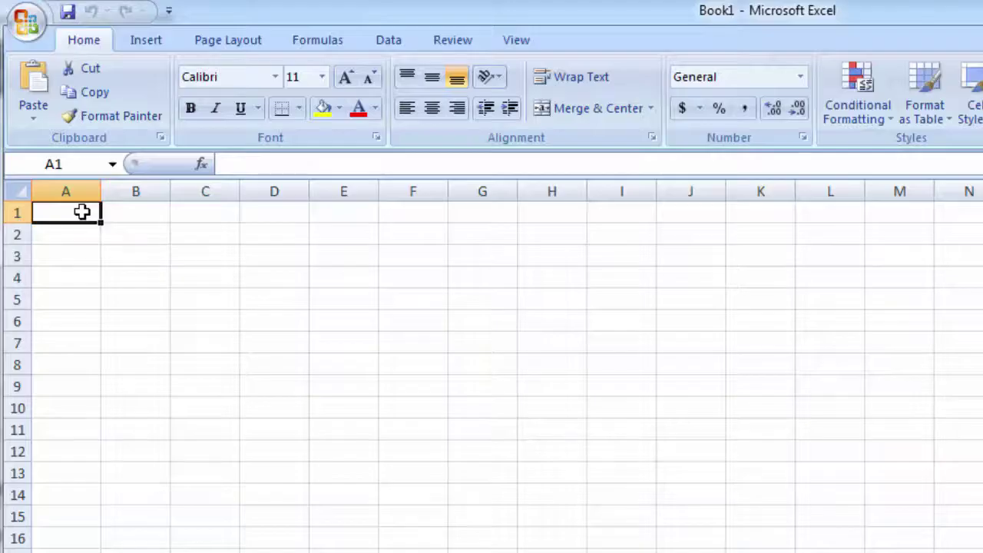
right_click(82, 212)
click(97, 274)
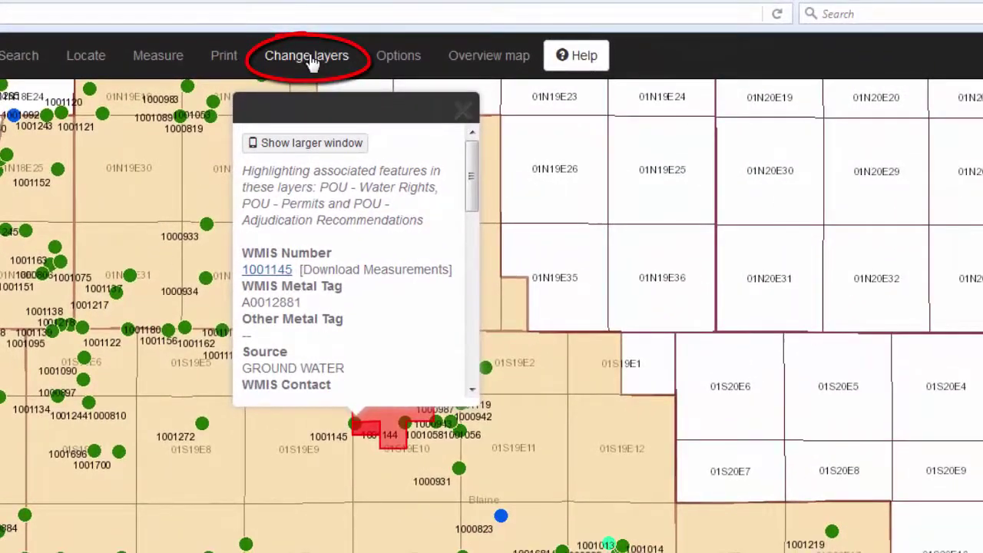
Switch the map background to 2015 NAIP imagery and turn the Background layer on.
click(311, 61)
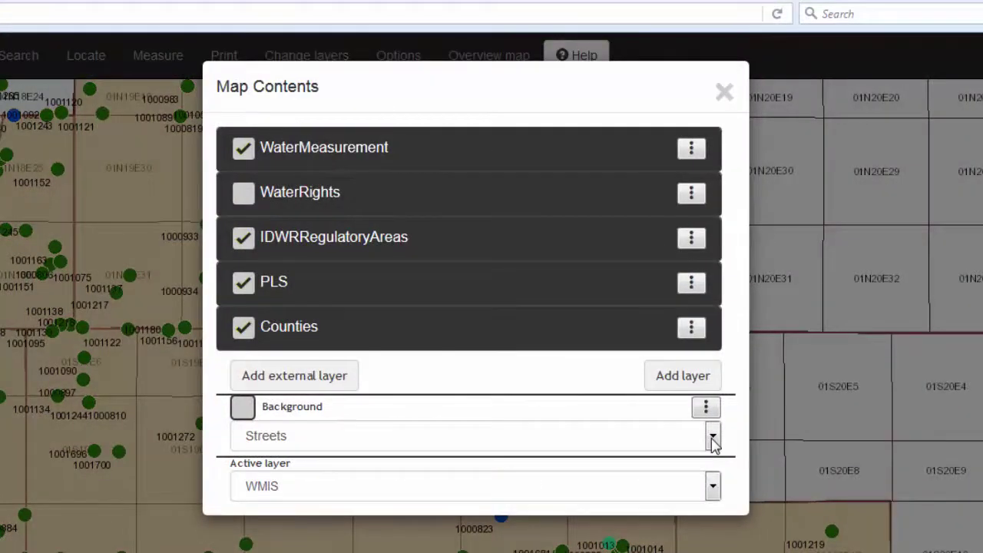
click(712, 436)
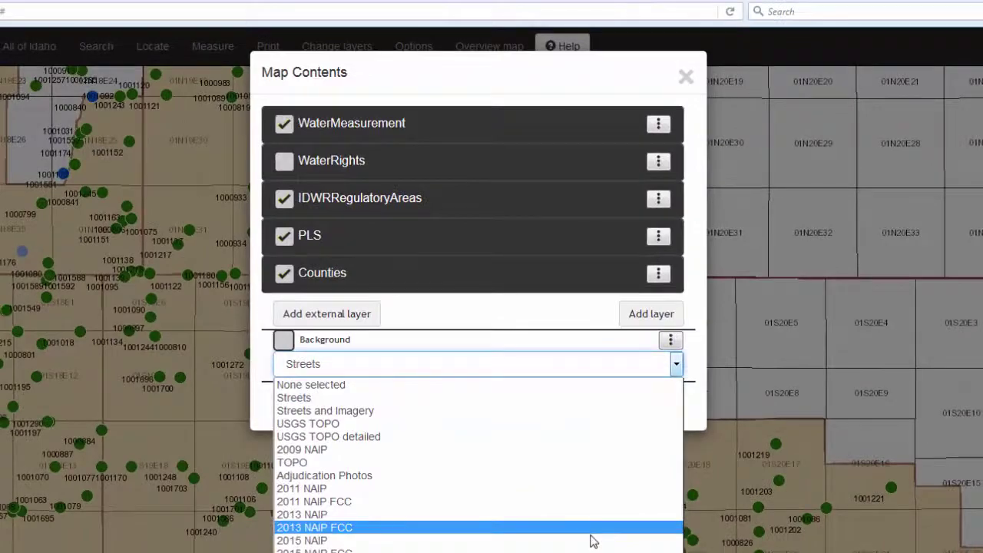
click(588, 536)
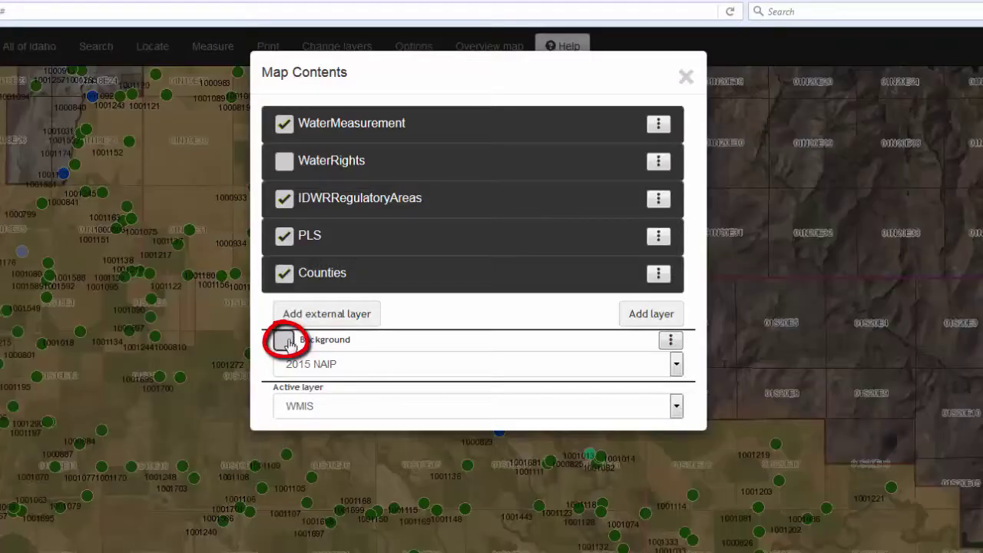
click(284, 340)
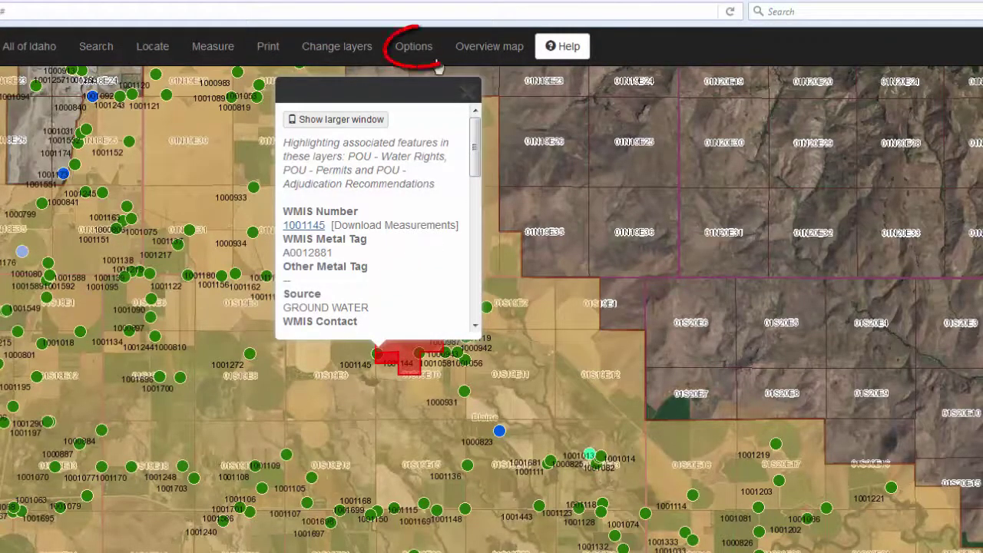
Set the Identify window transparency to Mostly Transparent, then change it to Semi-transparent.
click(415, 48)
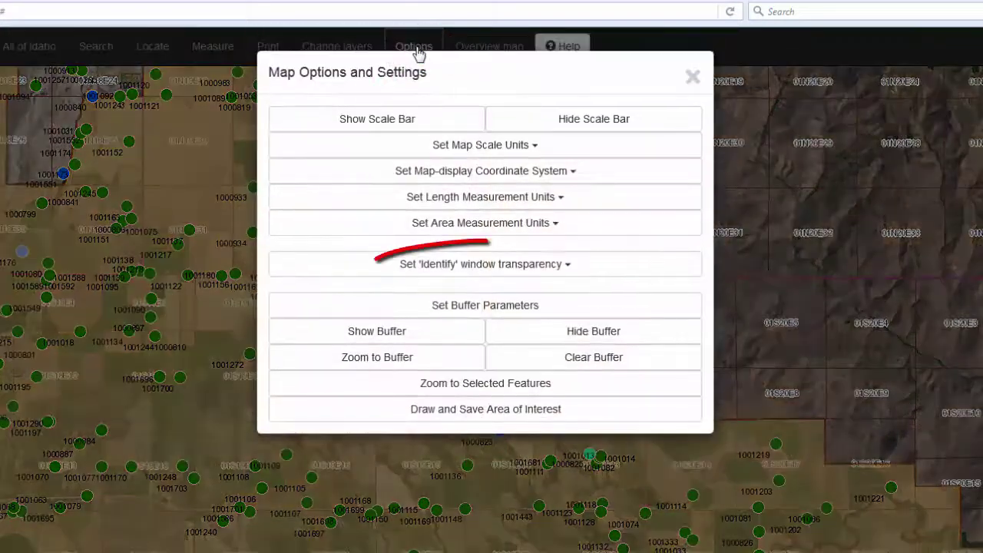
click(568, 269)
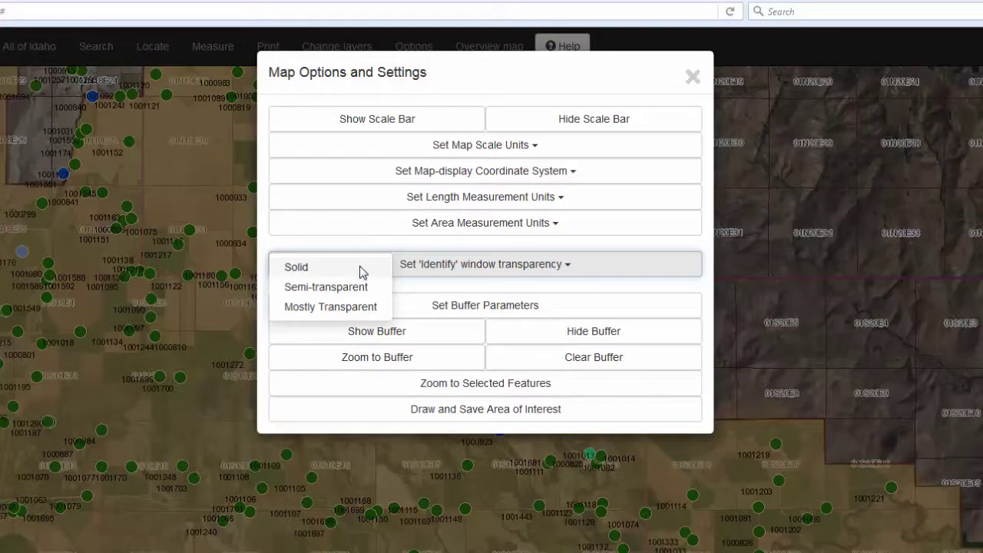
click(367, 307)
click(415, 48)
click(489, 267)
click(333, 285)
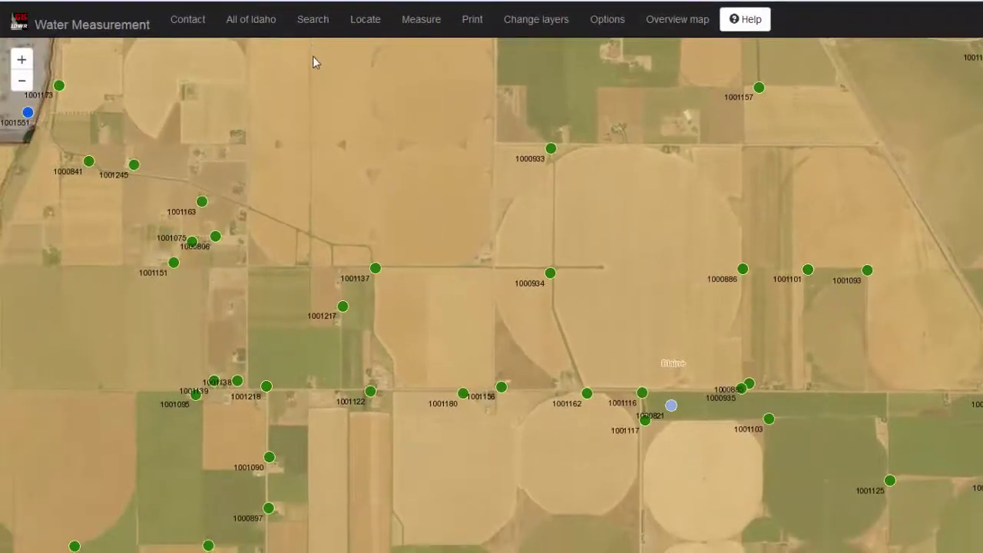
Text-search the WMIS layer for 101491 and zoom the map to the single matching point.
click(314, 26)
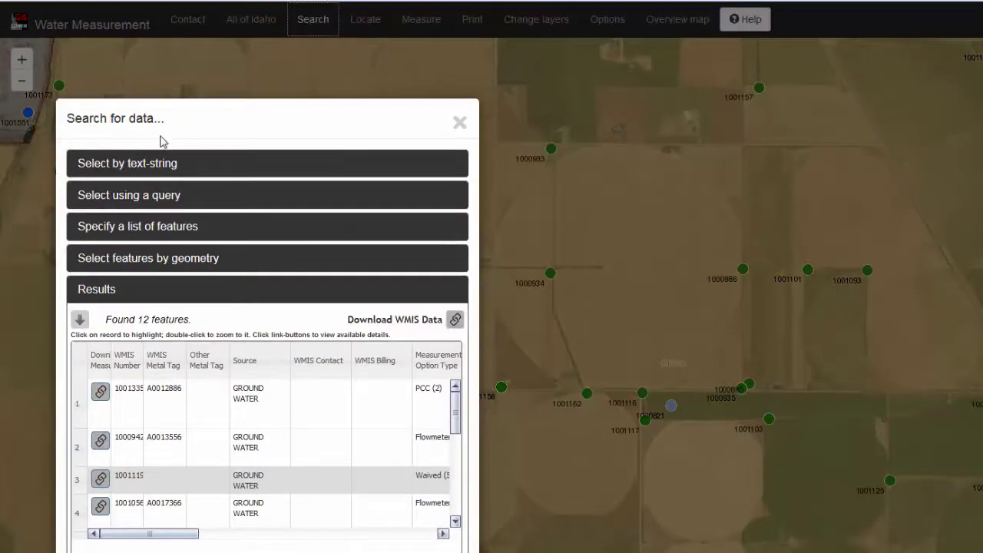
click(158, 164)
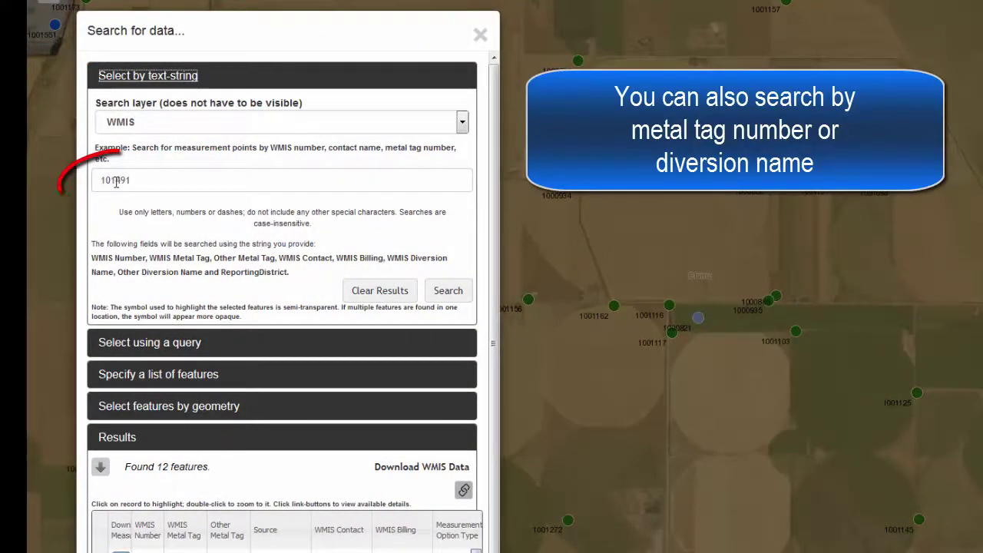
click(447, 290)
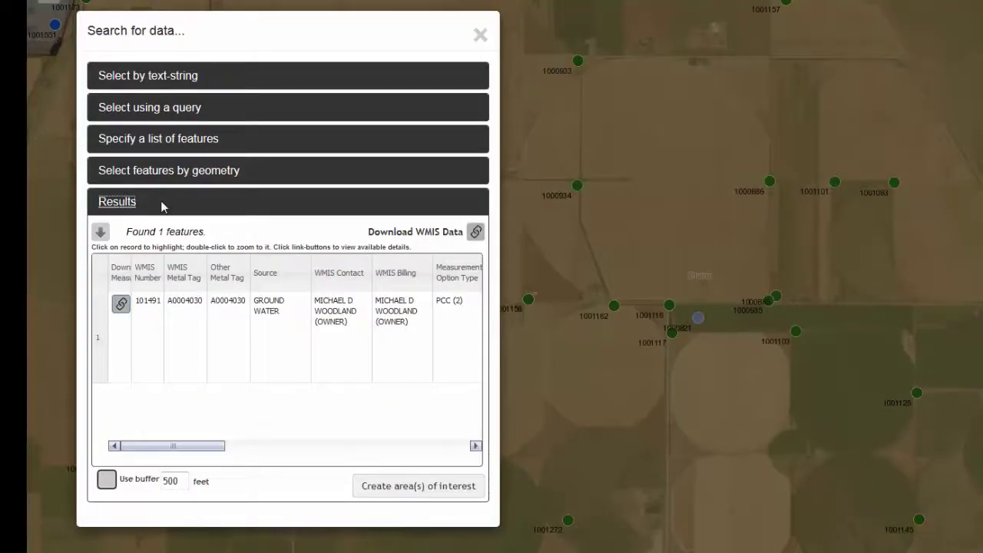
click(184, 305)
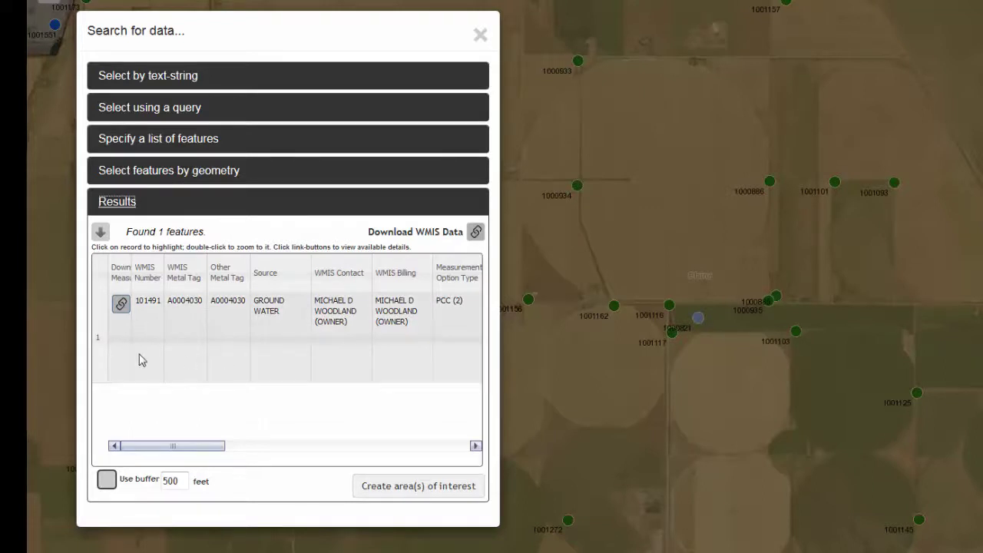
double_click(102, 345)
click(192, 146)
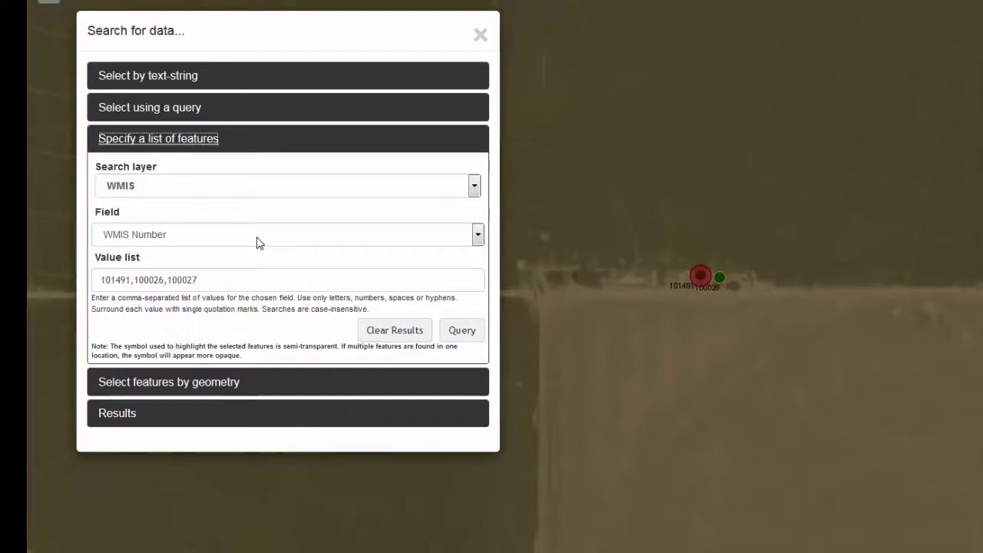
Query WMIS Number for the list 101491, 100026, 100027.
click(477, 237)
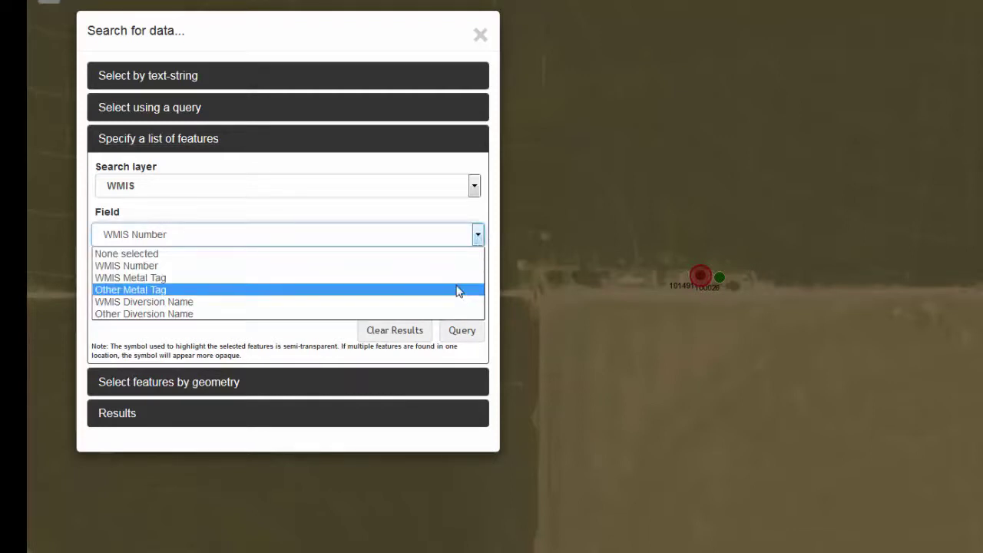
click(477, 235)
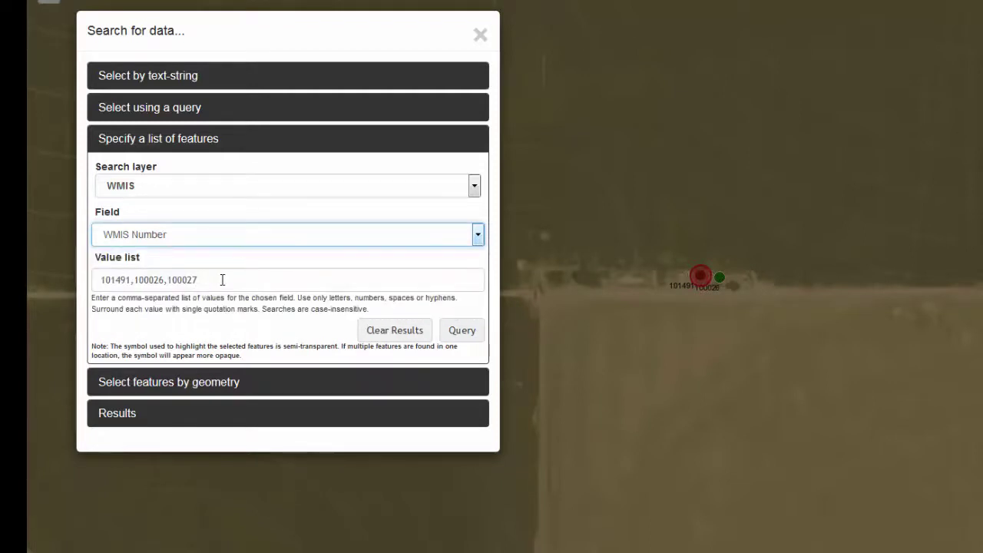
click(462, 330)
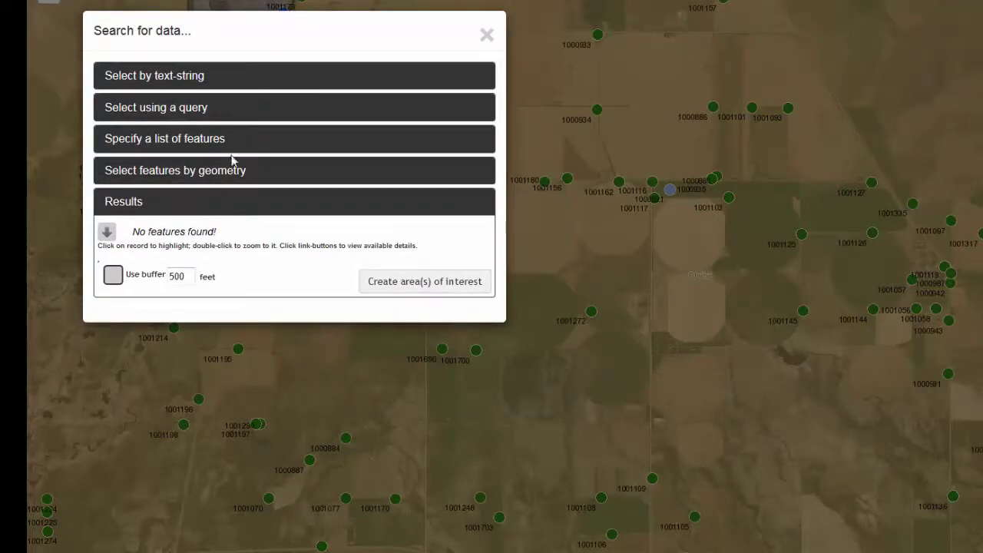
Draw a selection polygon around five measurement points near well 1001090.
click(213, 172)
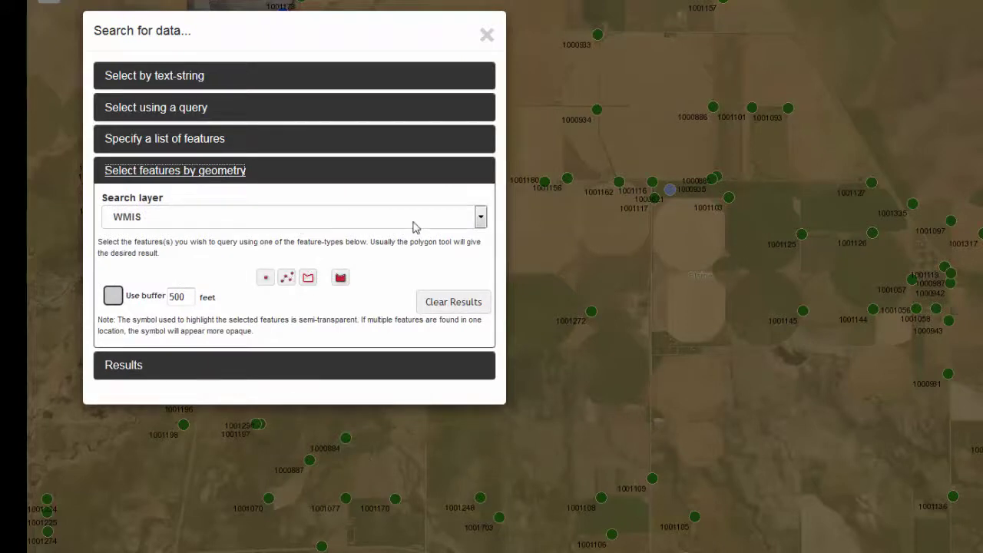
click(308, 278)
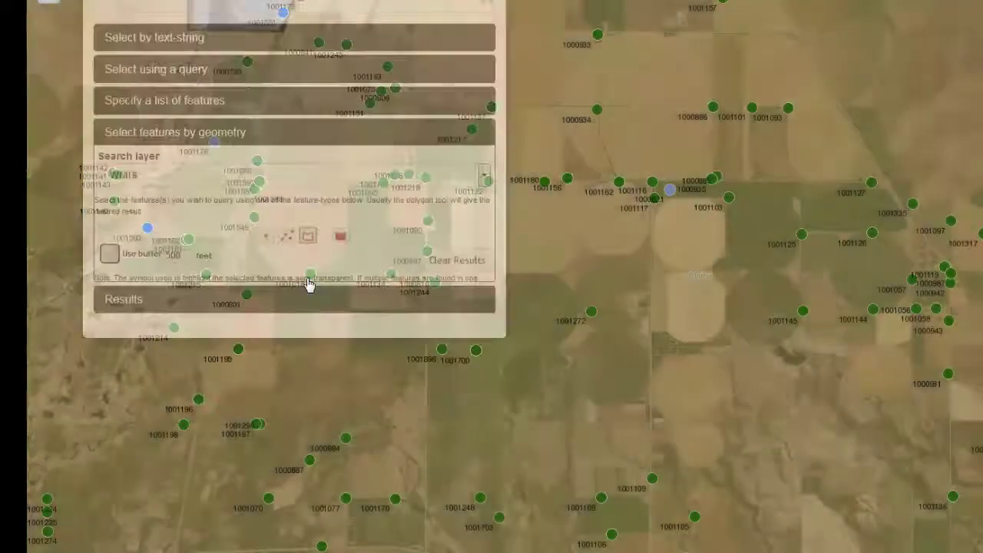
click(405, 158)
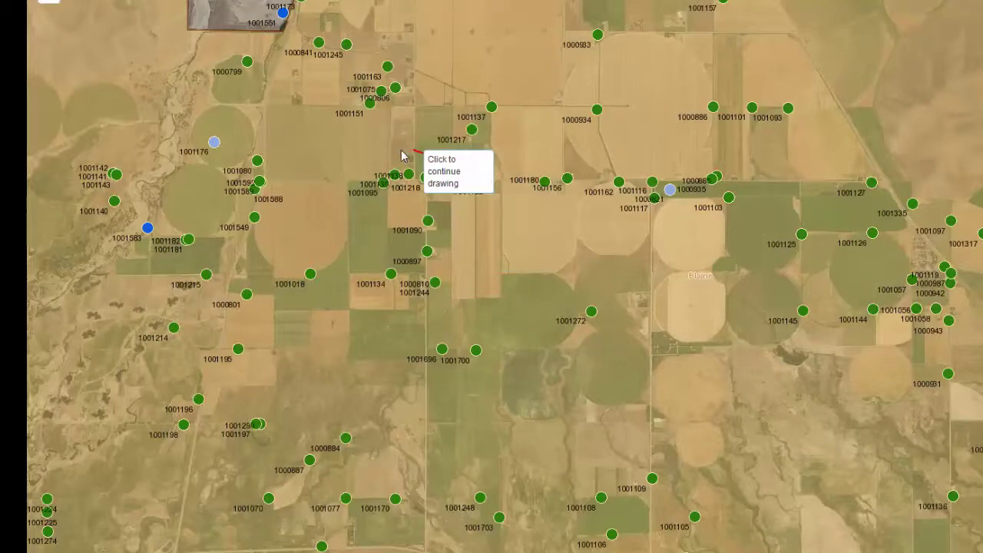
click(380, 151)
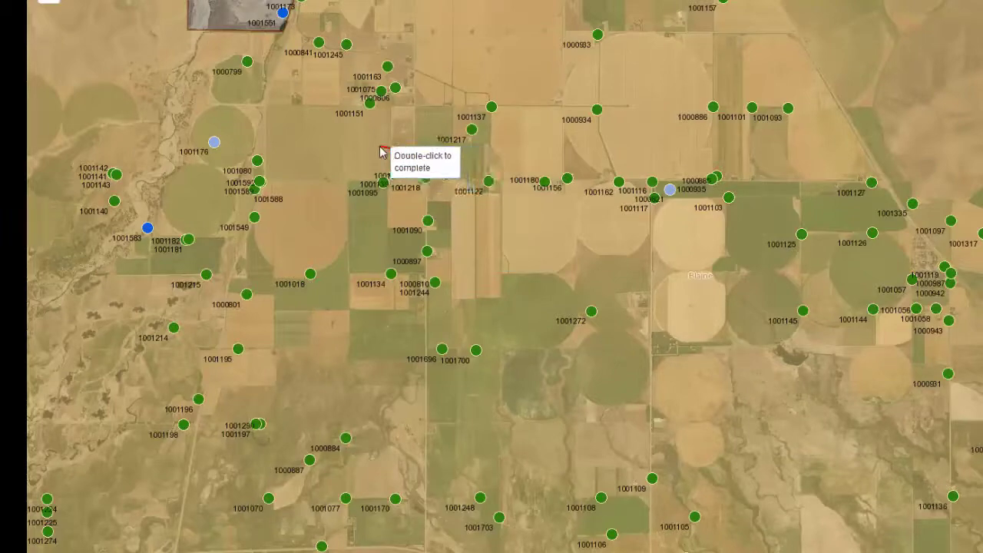
click(349, 182)
click(374, 237)
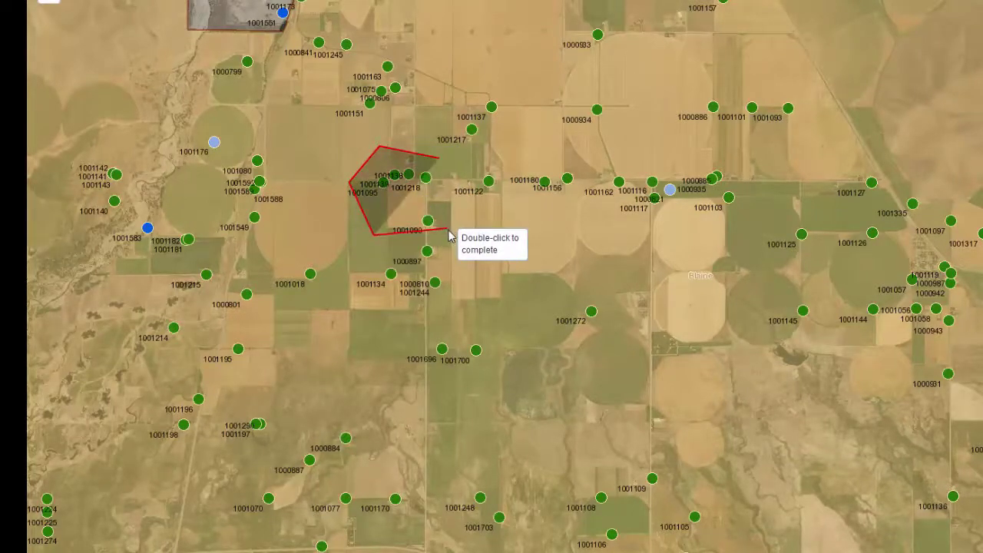
double_click(450, 230)
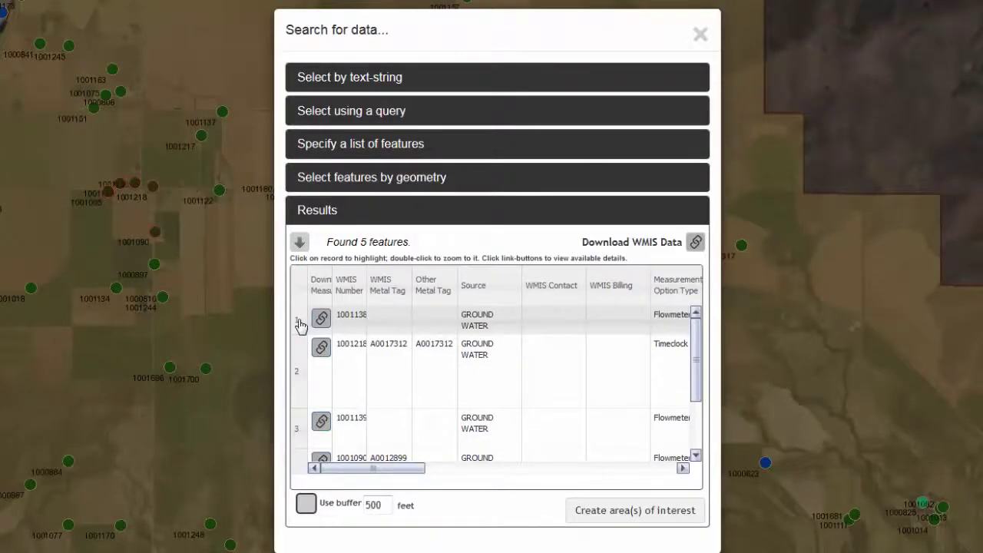
Download the selected points' WMIS data and check well 1001122's Spatial Data ID 382048.
click(299, 245)
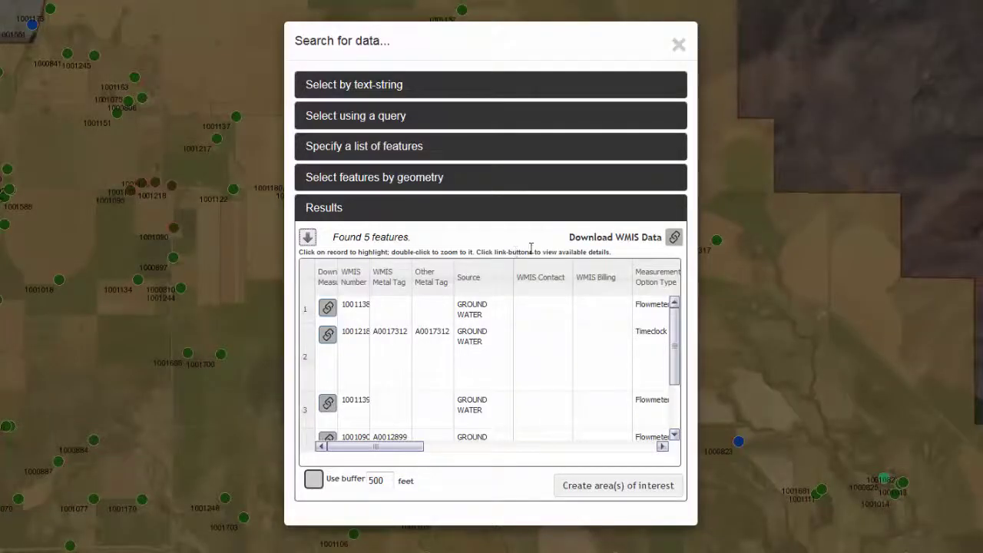
click(673, 240)
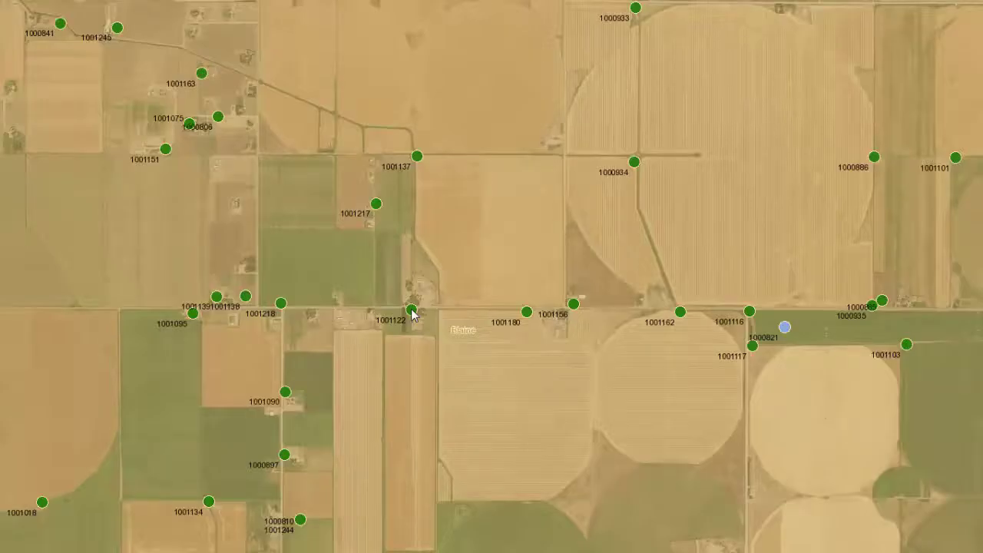
click(411, 311)
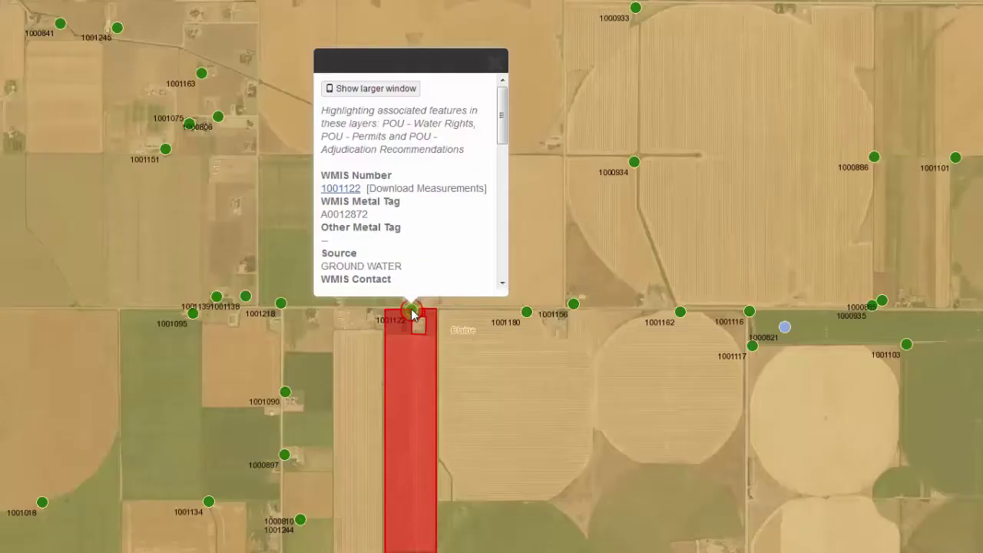
scroll(337, 207, down, 5)
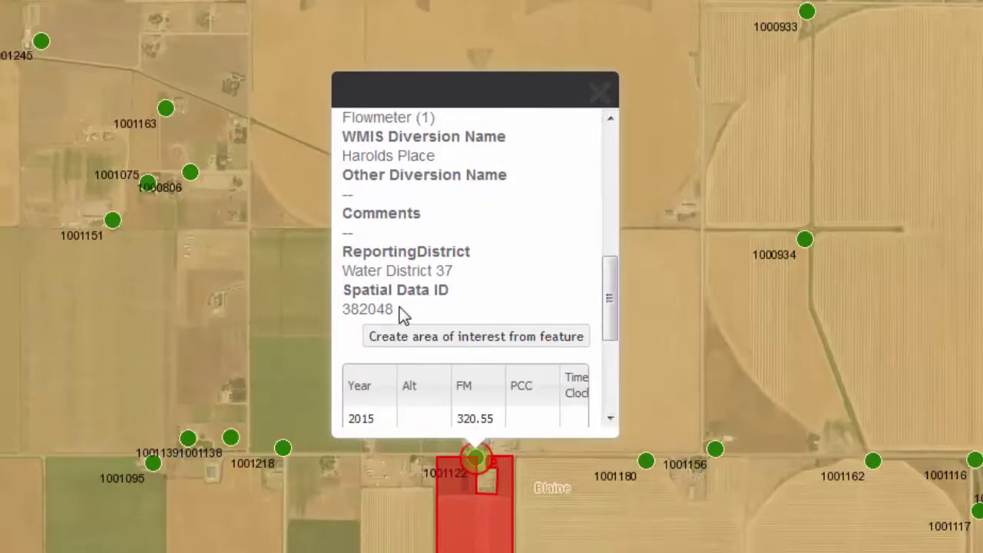
drag(399, 308, 345, 312)
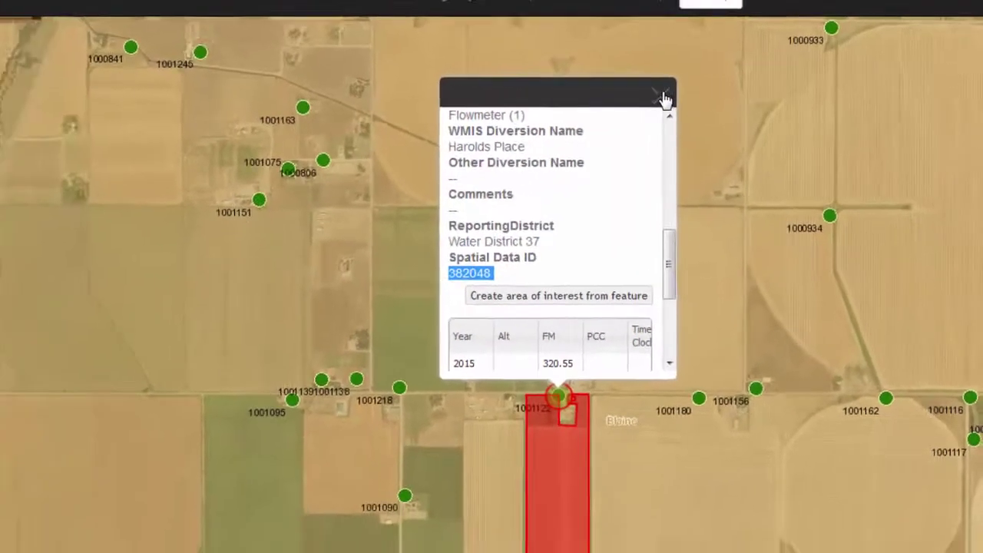
click(599, 93)
Enable WaterRights, set POD - Water Rights as active layer, and move WaterRights above WaterMeasurement.
click(542, 14)
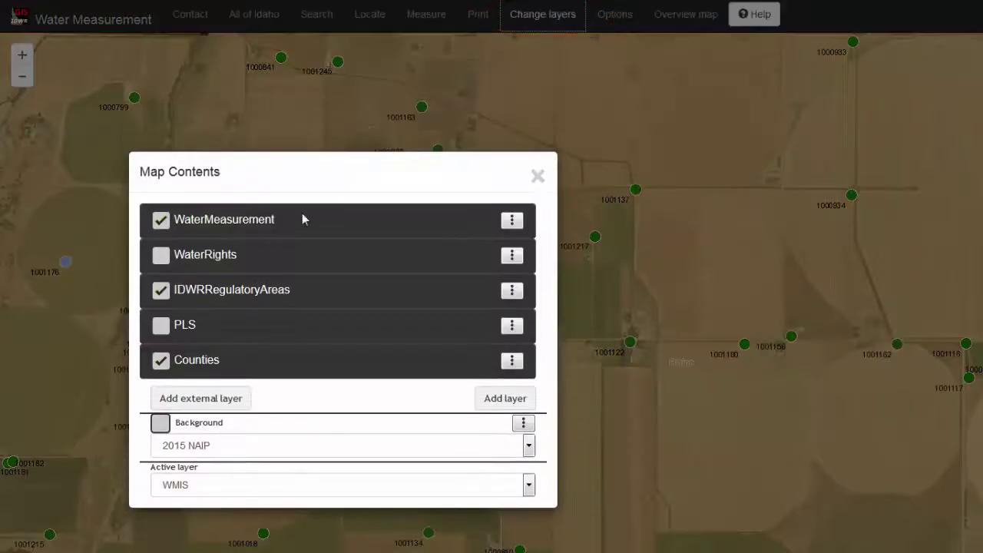
click(161, 255)
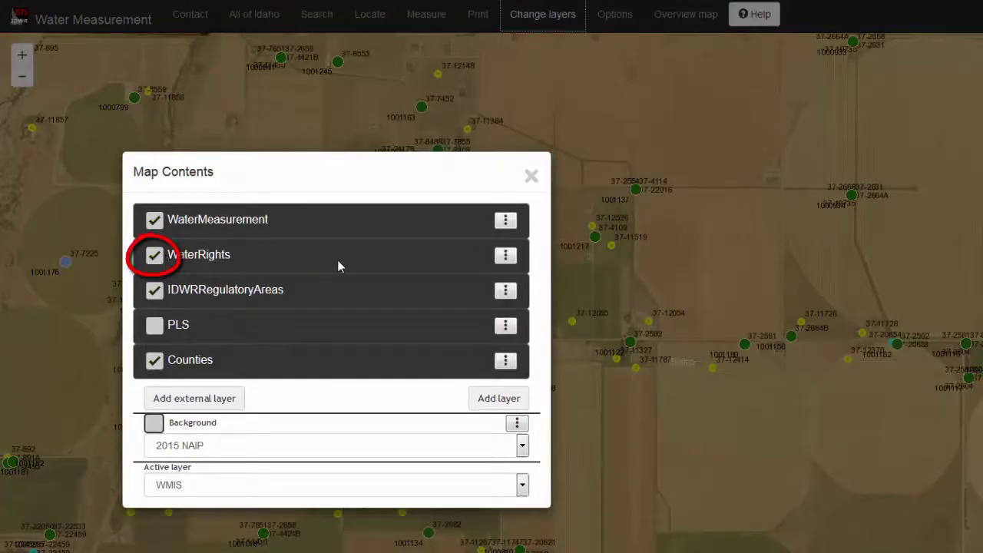
click(522, 484)
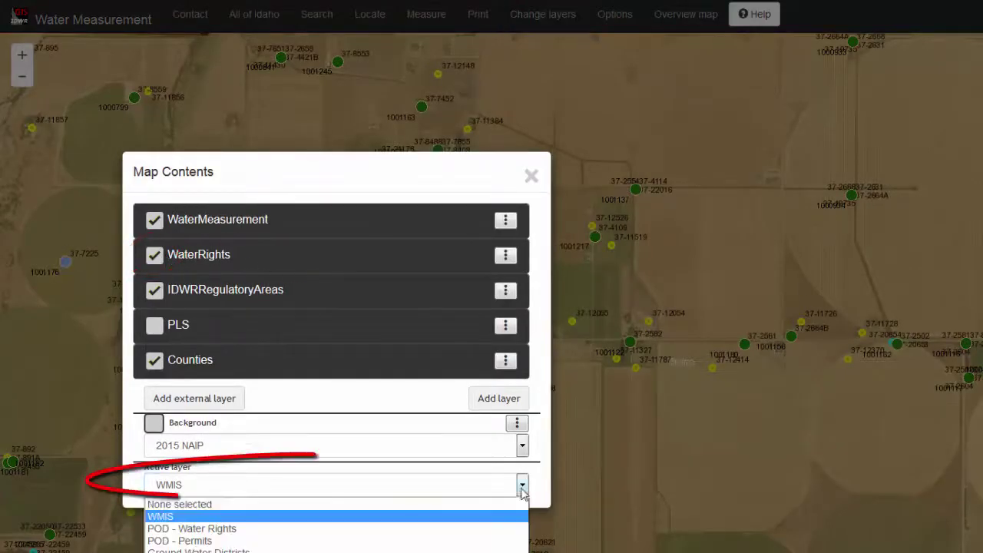
click(439, 537)
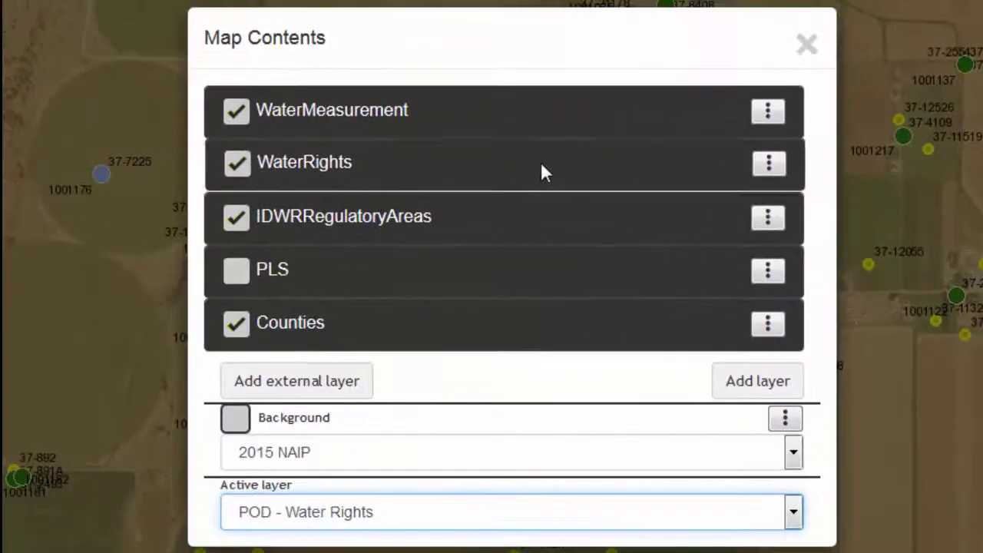
drag(267, 149, 263, 89)
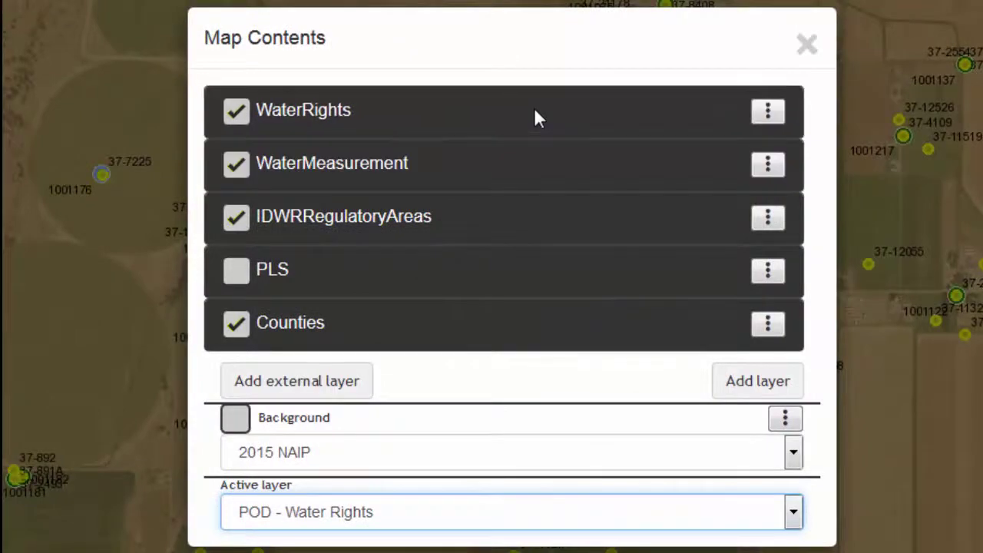
Inspect water right 37-2582's popup, select Spatial Data ID 382048, and open its report.
click(806, 43)
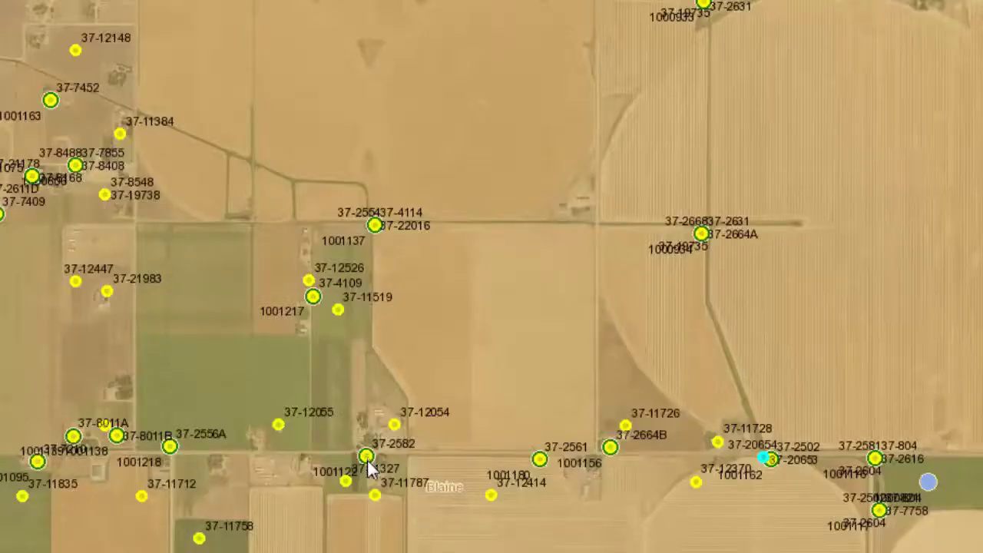
click(366, 456)
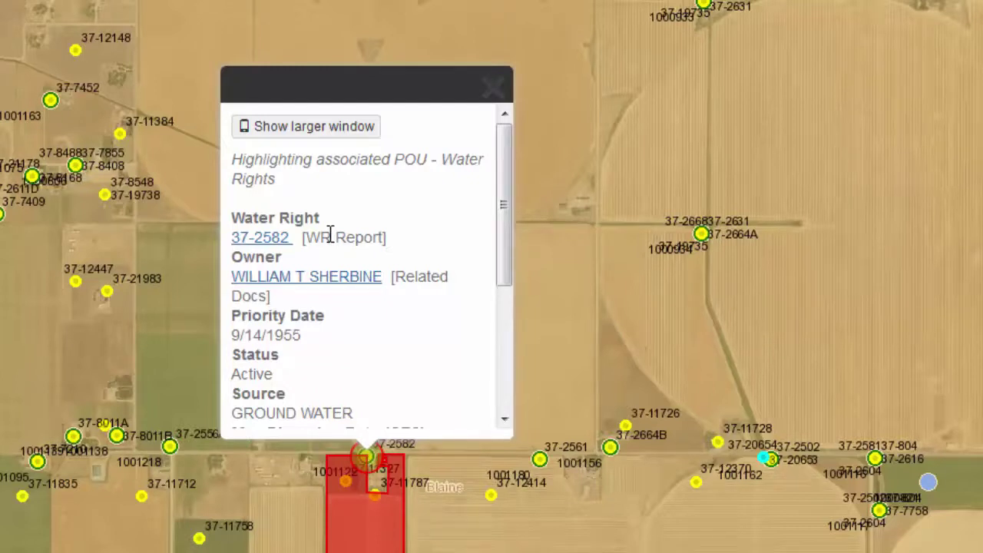
drag(502, 268, 502, 374)
drag(337, 338, 258, 327)
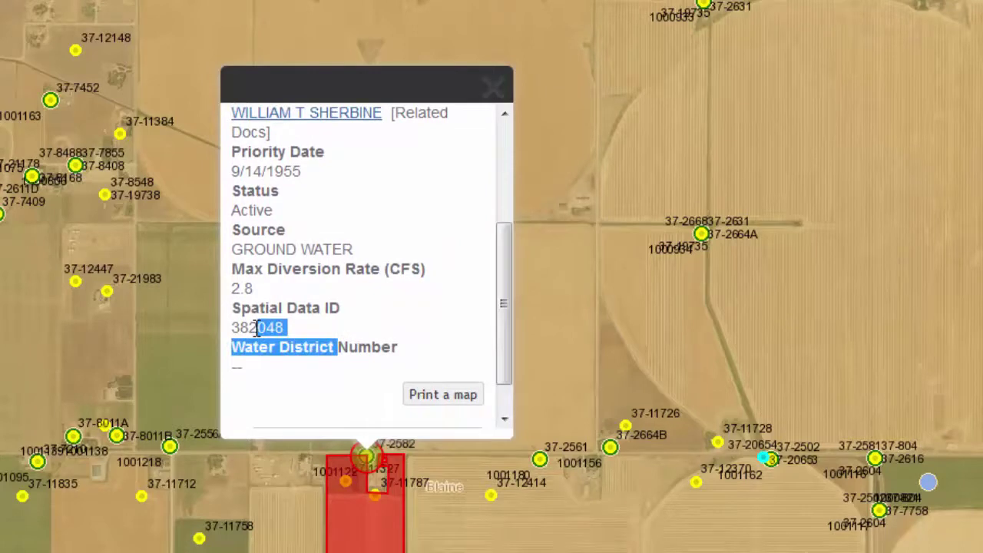
click(328, 332)
double_click(269, 328)
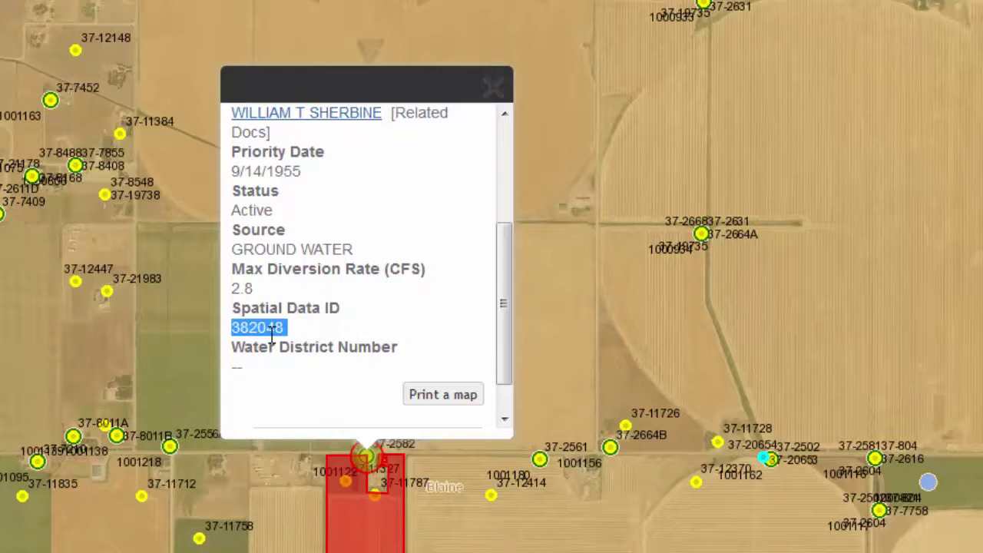
drag(503, 338, 502, 208)
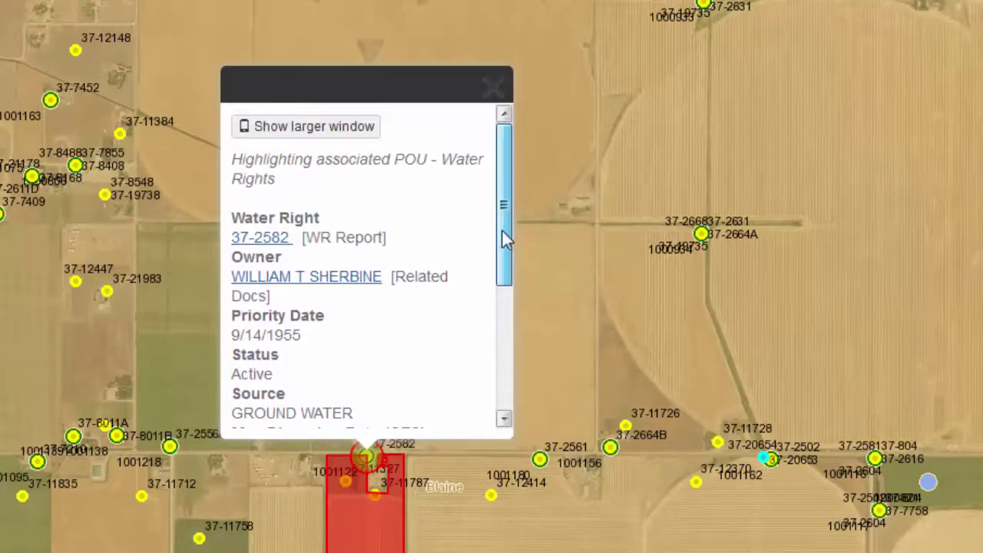
click(269, 238)
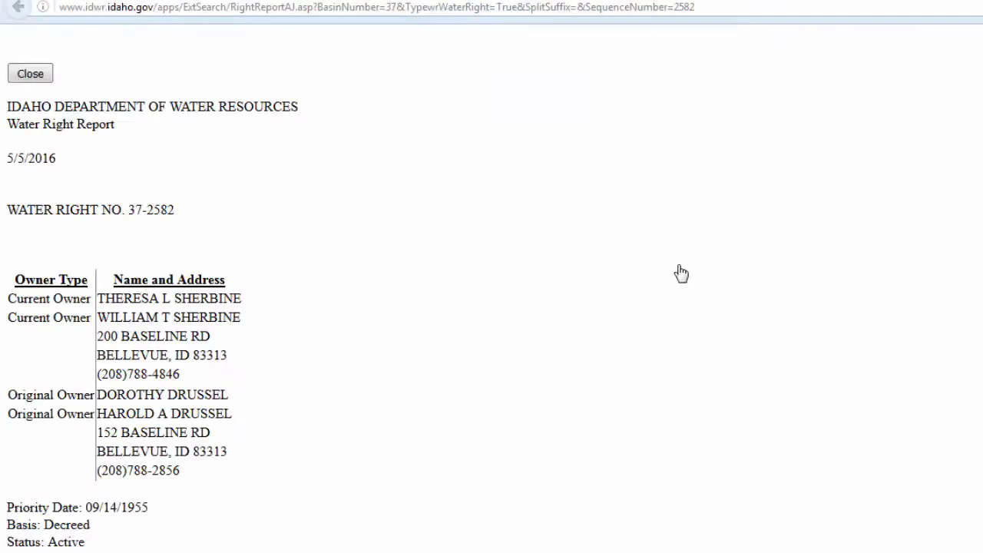
Go back from the 37-2582 report to the Water Measurement map with Alt+Left.
key(alt+Left)
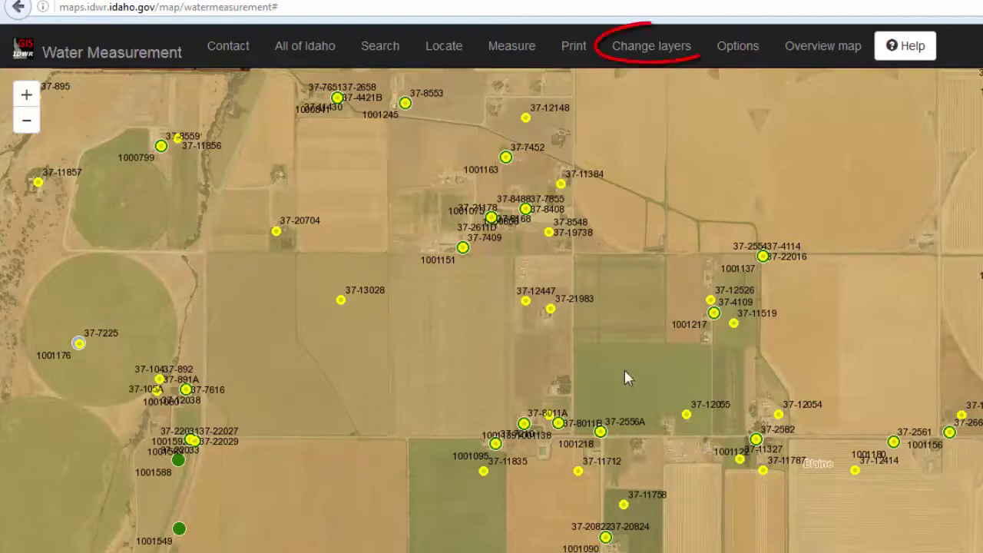
Start Clip and download on the WMIS layer with Google Earth (KML) as output format.
click(653, 50)
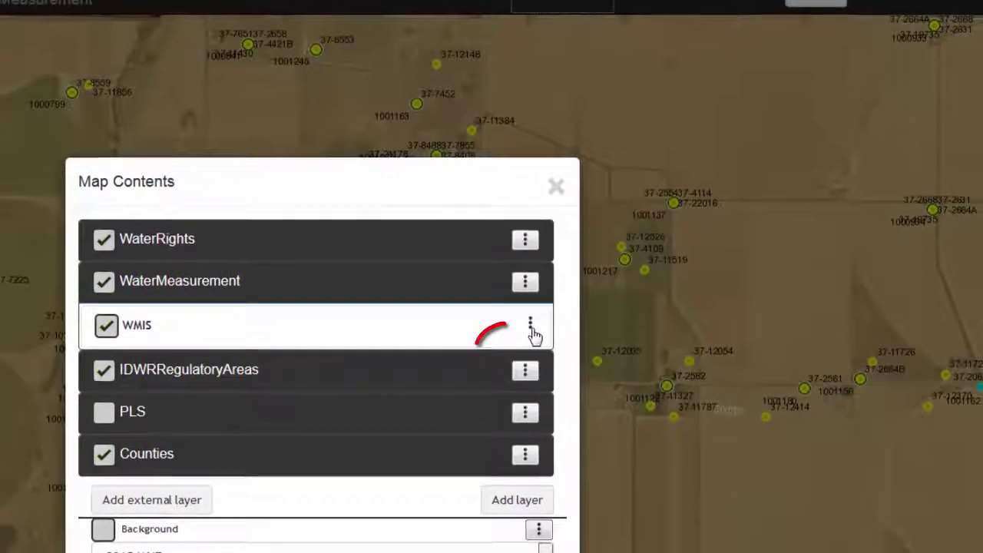
click(577, 290)
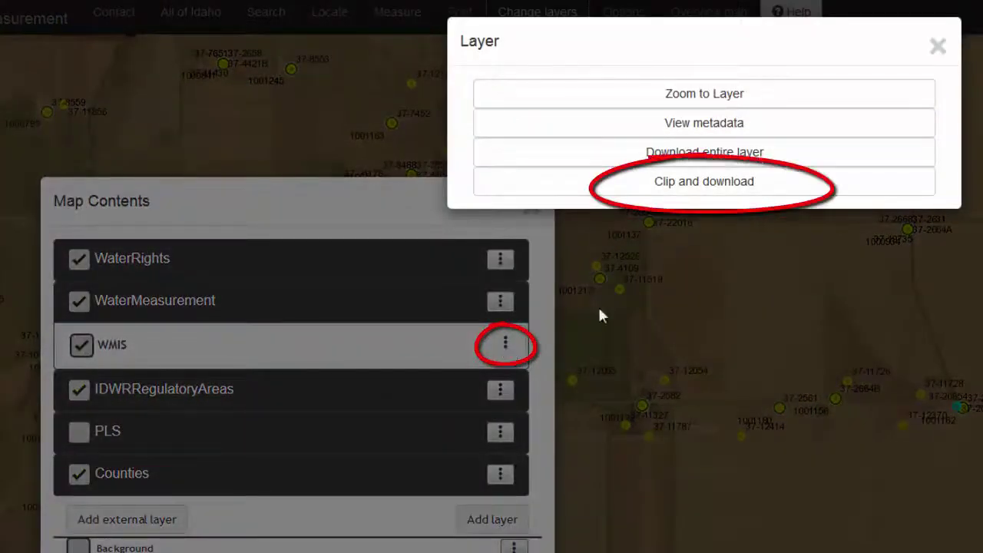
click(701, 182)
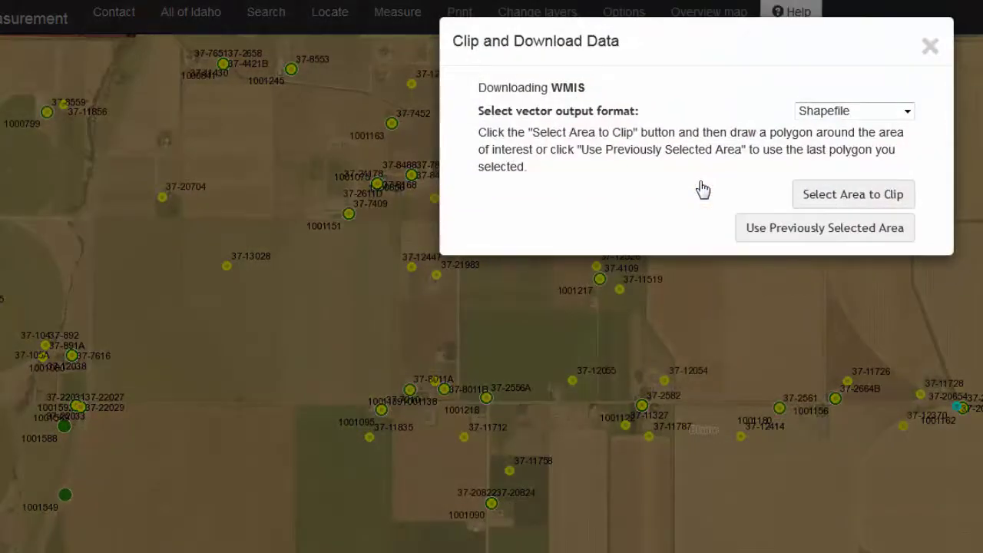
click(907, 112)
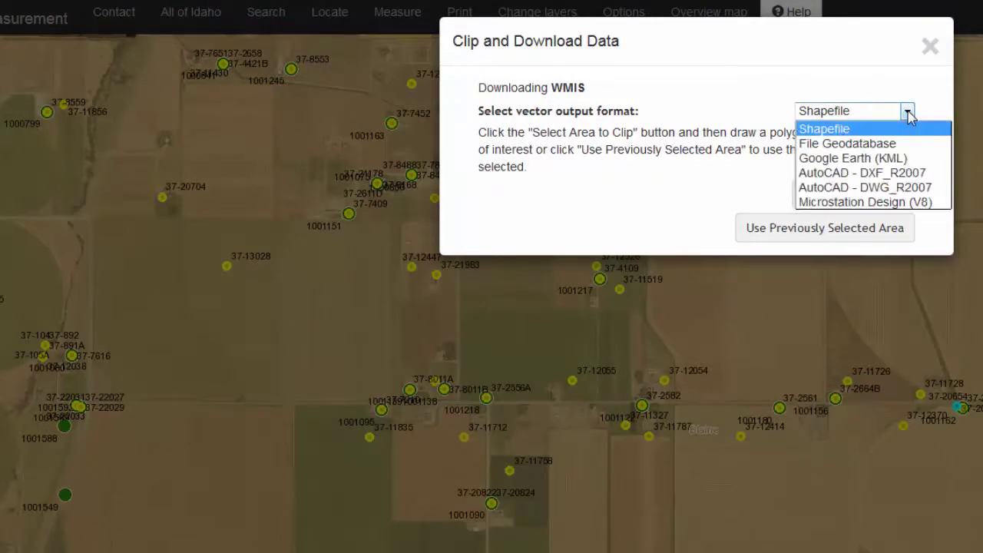
click(900, 159)
Draw a clip polygon around the central wells and open the downloaded WMIS.kml in Google Earth.
click(880, 201)
click(392, 247)
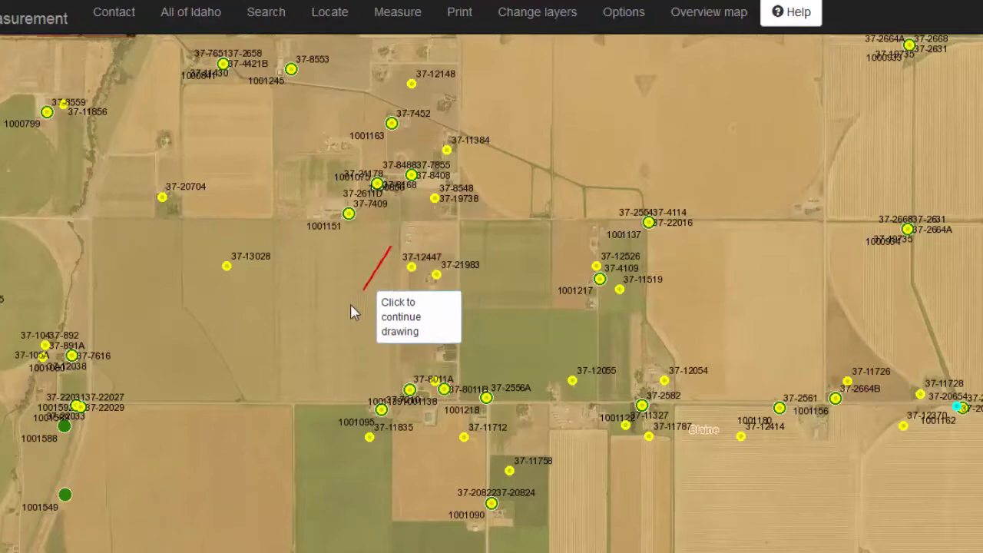
click(312, 333)
click(329, 488)
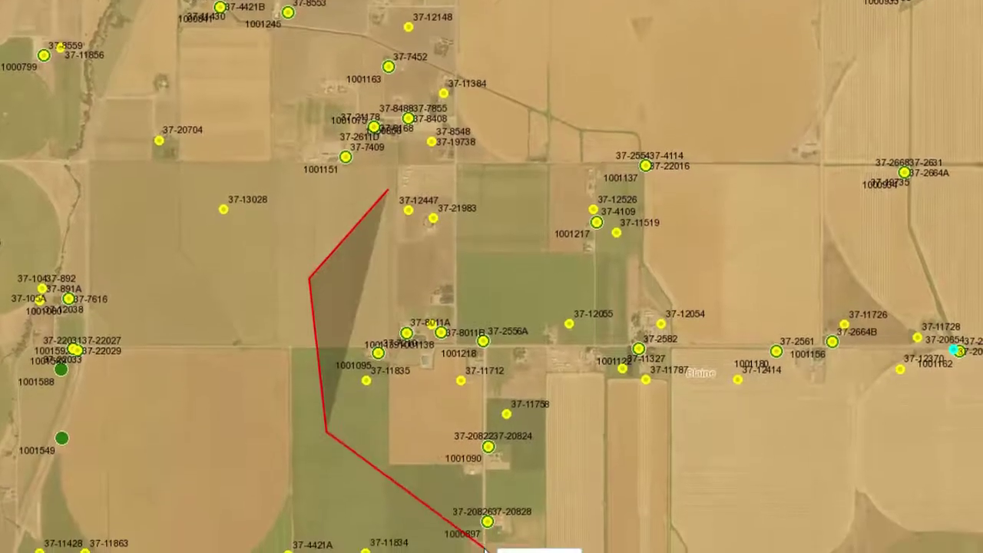
click(485, 549)
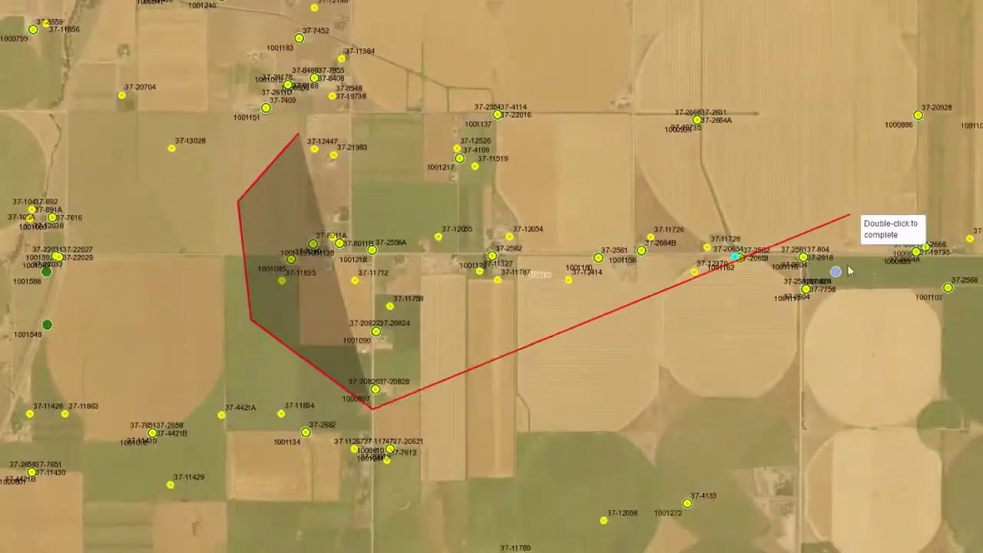
click(884, 377)
click(801, 128)
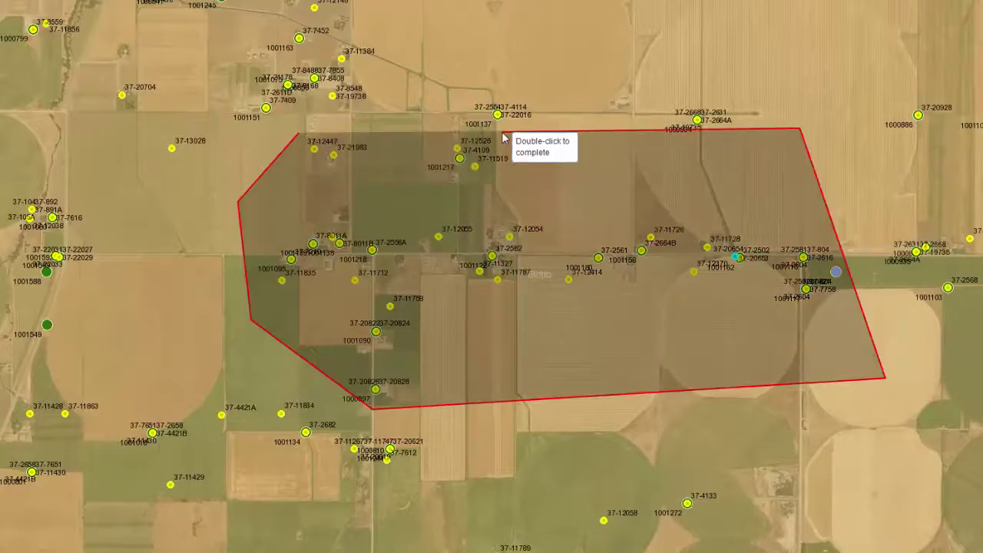
double_click(504, 139)
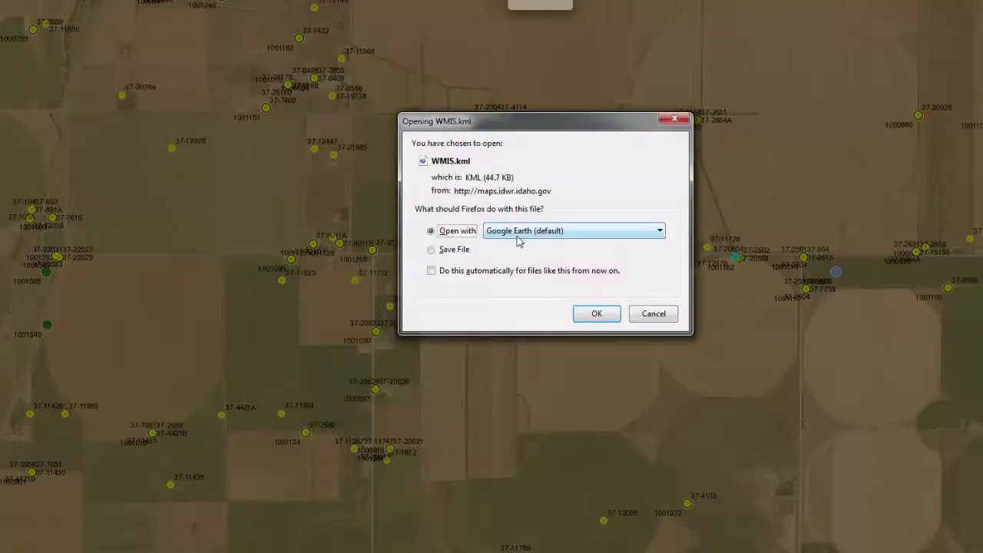
click(598, 314)
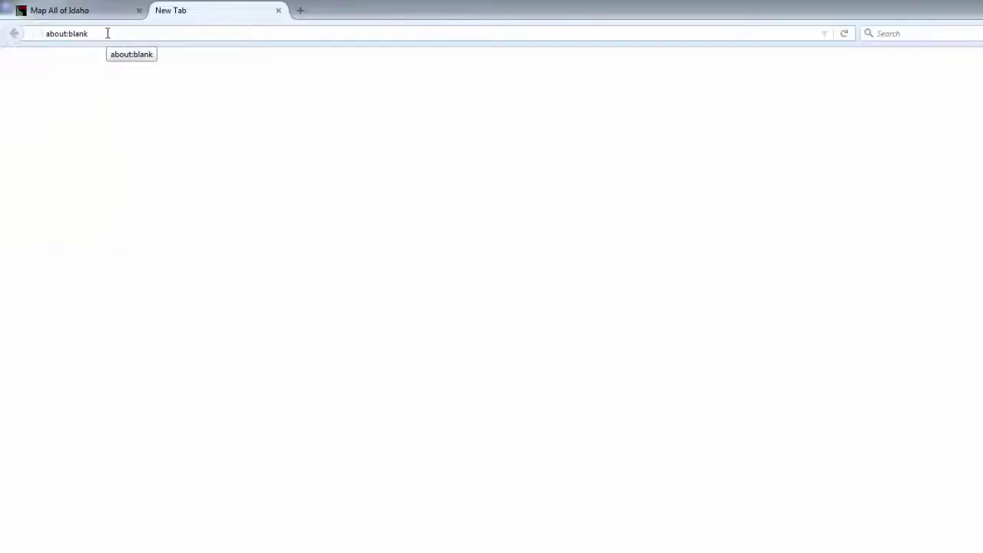
Bring up the context menu on the blank Firefox tab's address bar.
right_click(107, 34)
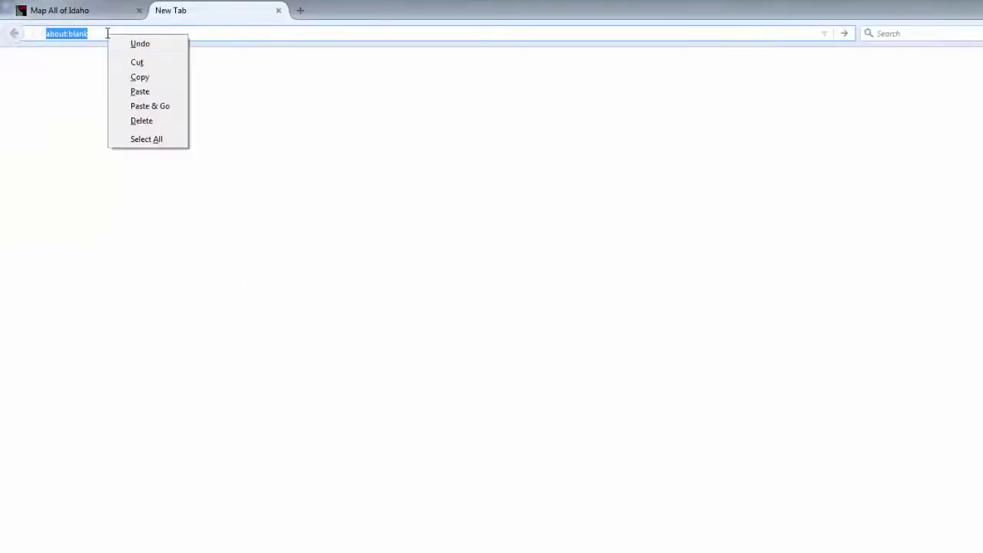
Paste and load the IDWRRegulatoryAreas KMZ query URL, opening query.kmz (66.0 KB) in Google Earth.
click(140, 91)
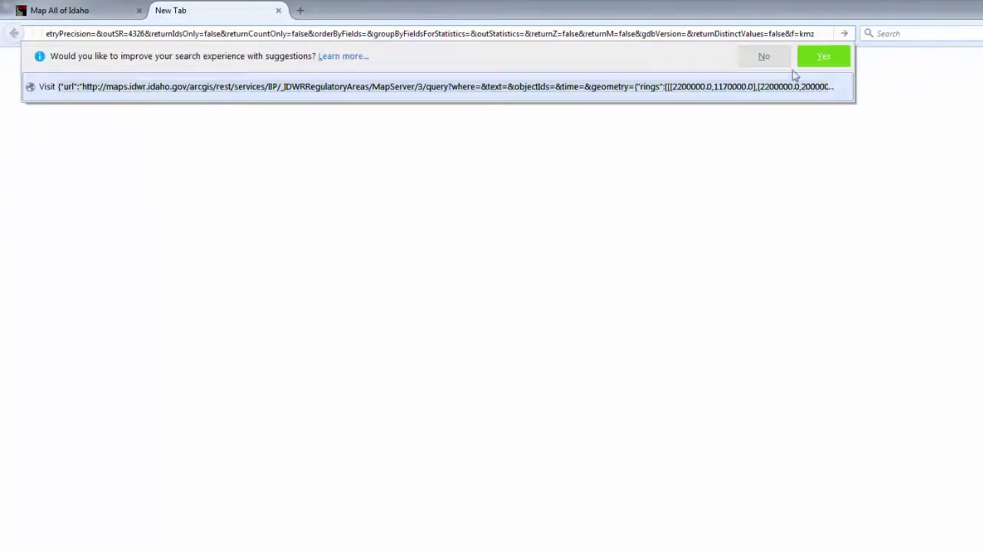
click(844, 34)
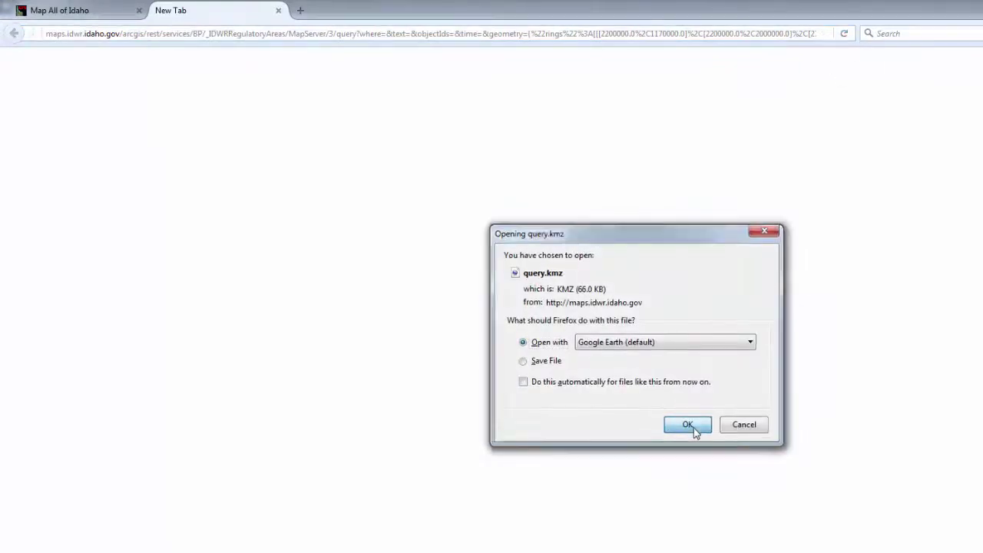
click(688, 425)
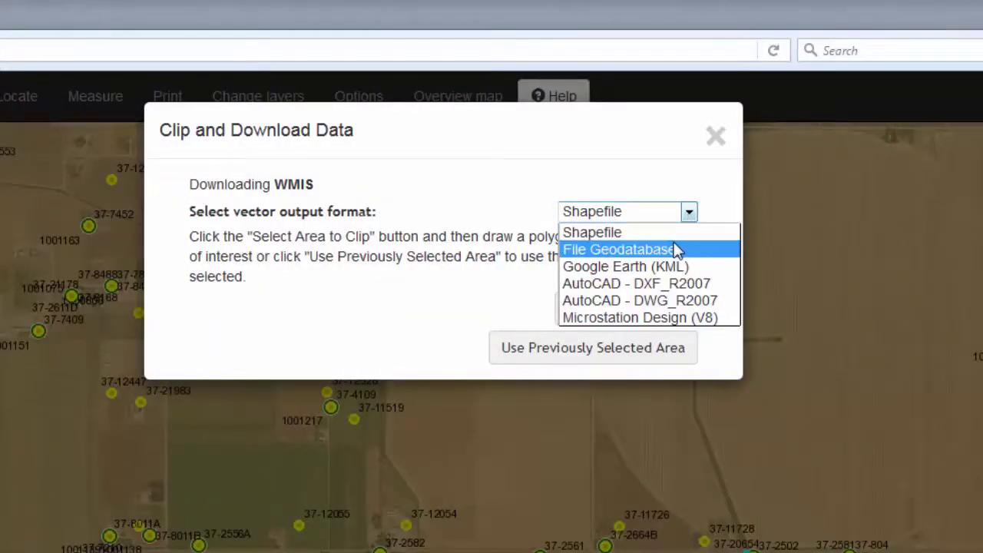
Export WMIS as File Geodatabase using the previous clip area and save output.zip.
click(676, 250)
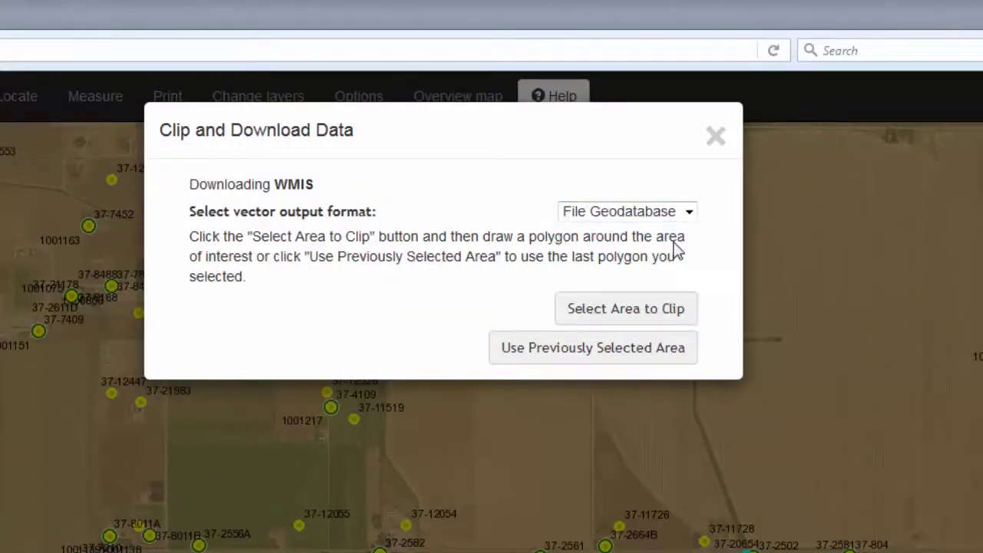
click(616, 350)
click(473, 335)
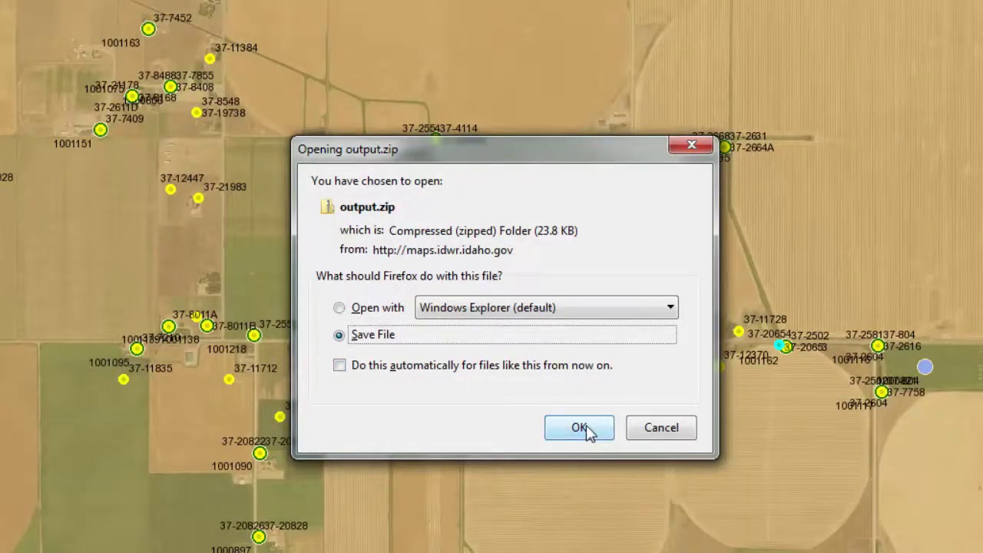
click(661, 428)
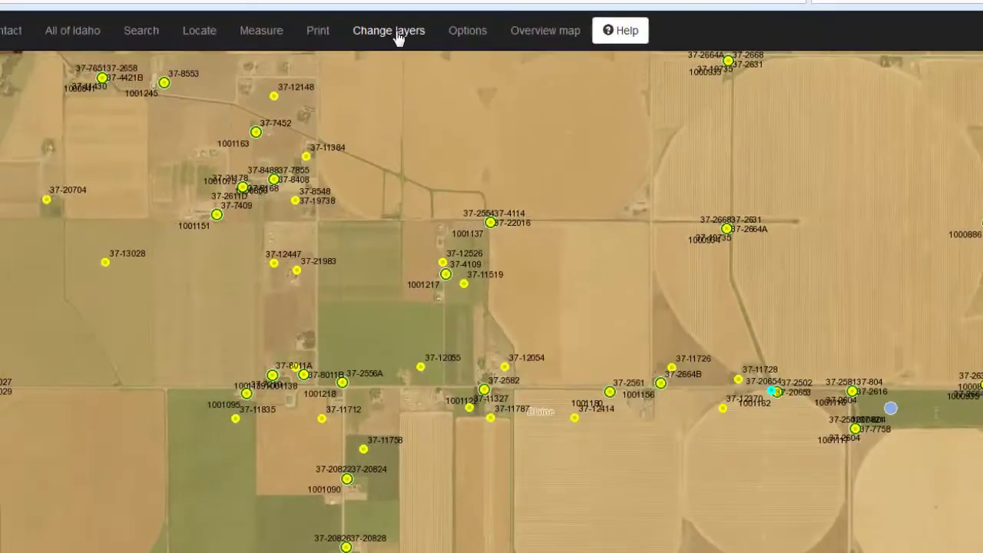
Choose Download entire layer for WMIS, then dismiss the WMIS.zip download prompt.
click(396, 38)
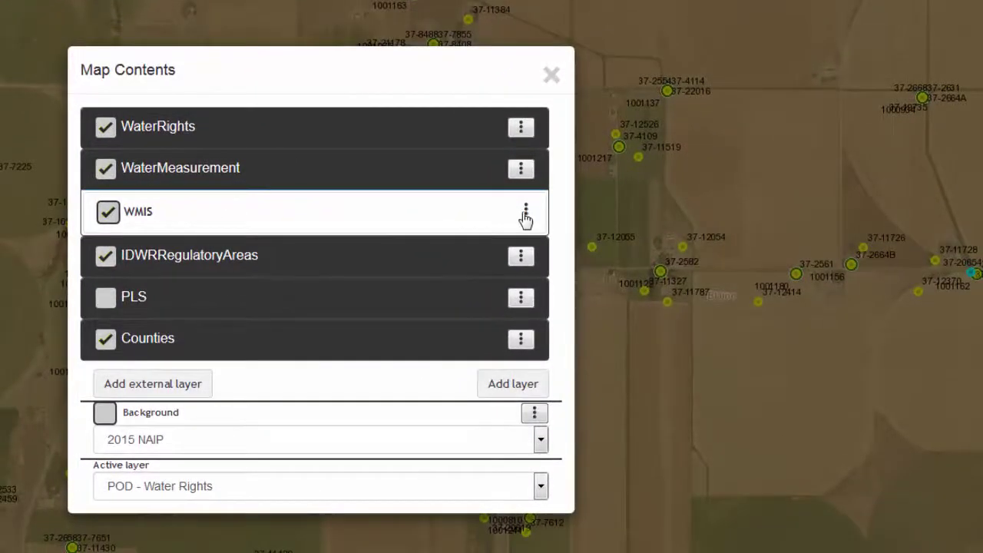
click(504, 226)
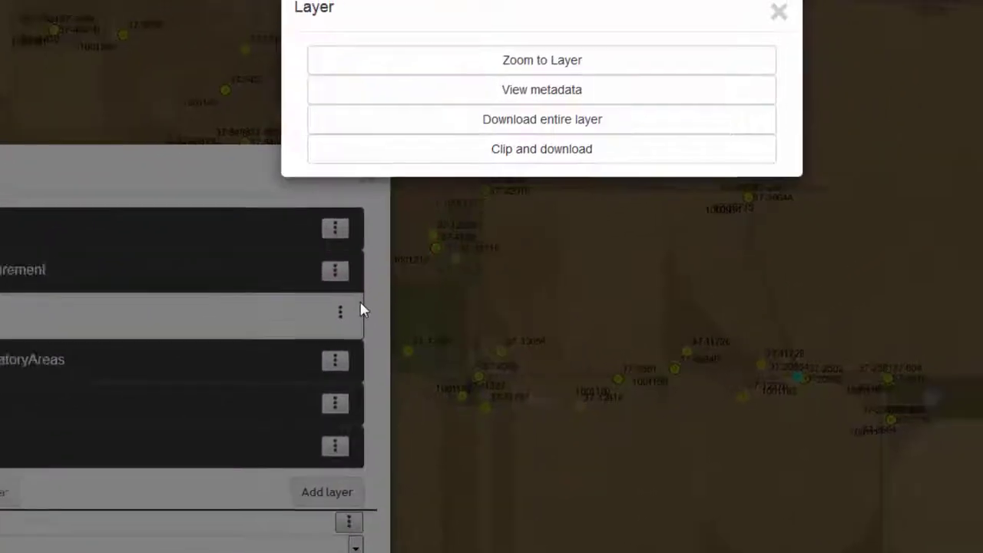
click(684, 63)
click(519, 152)
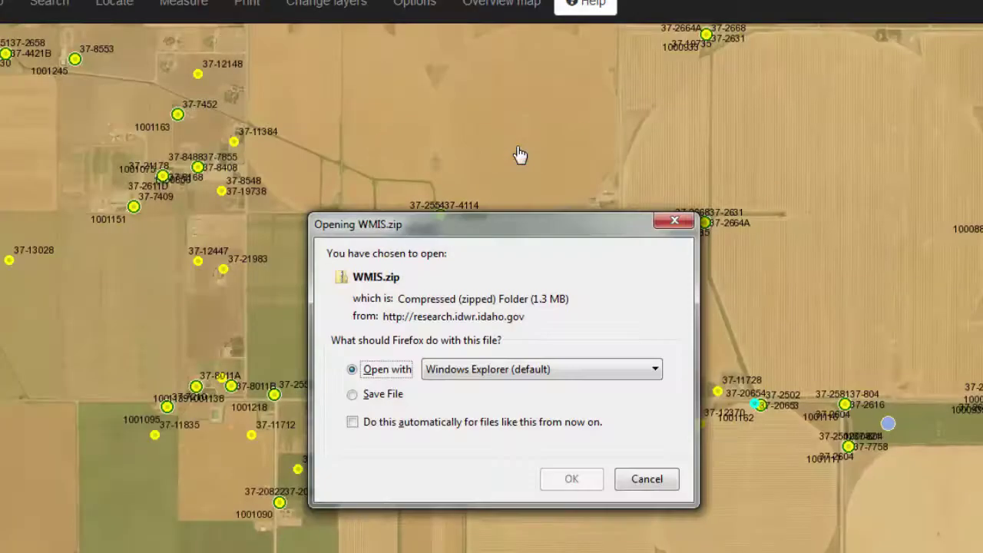
key(Return)
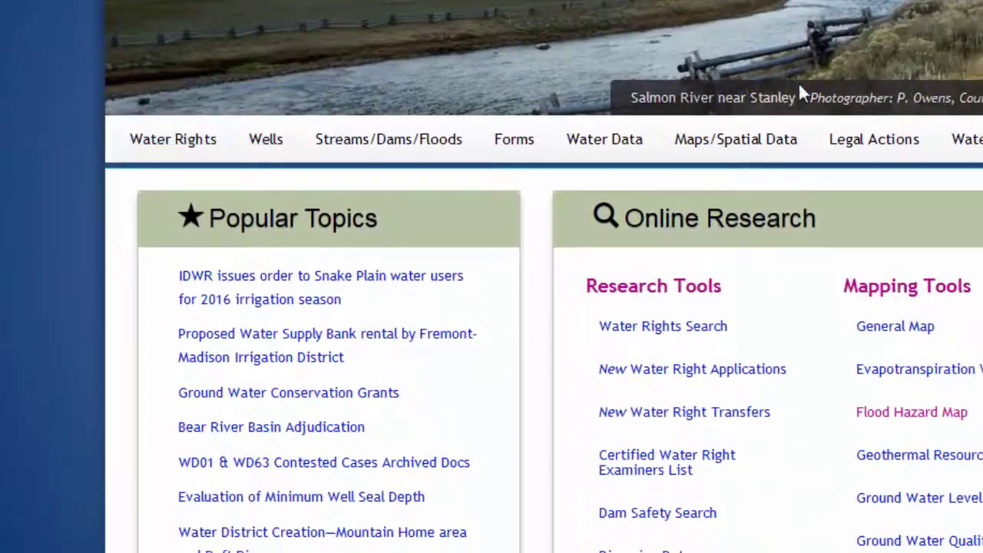
Search the Geographic Information System Data table for 'WMIS', then close the map's help options.
mouse_move(757, 175)
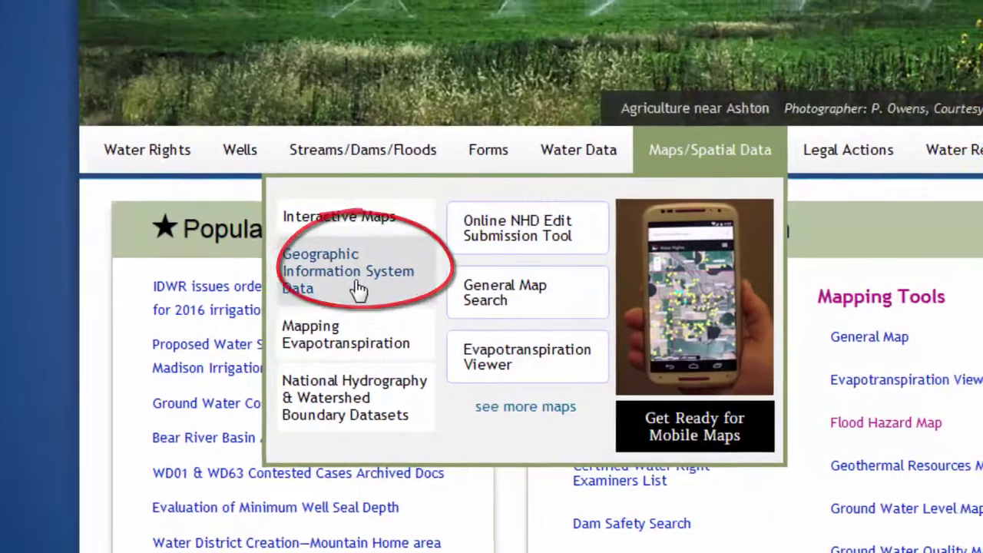
click(381, 277)
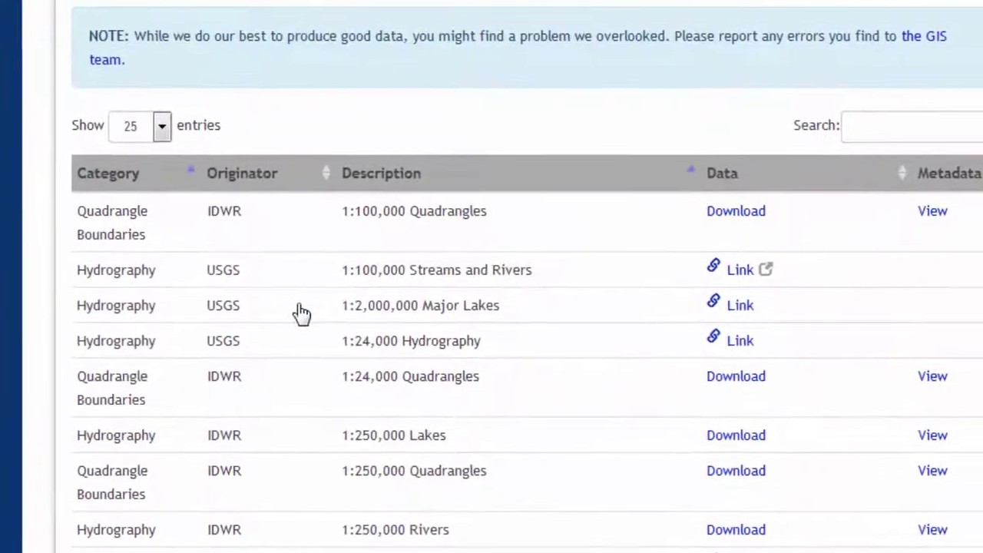
click(876, 113)
text(WMIS)
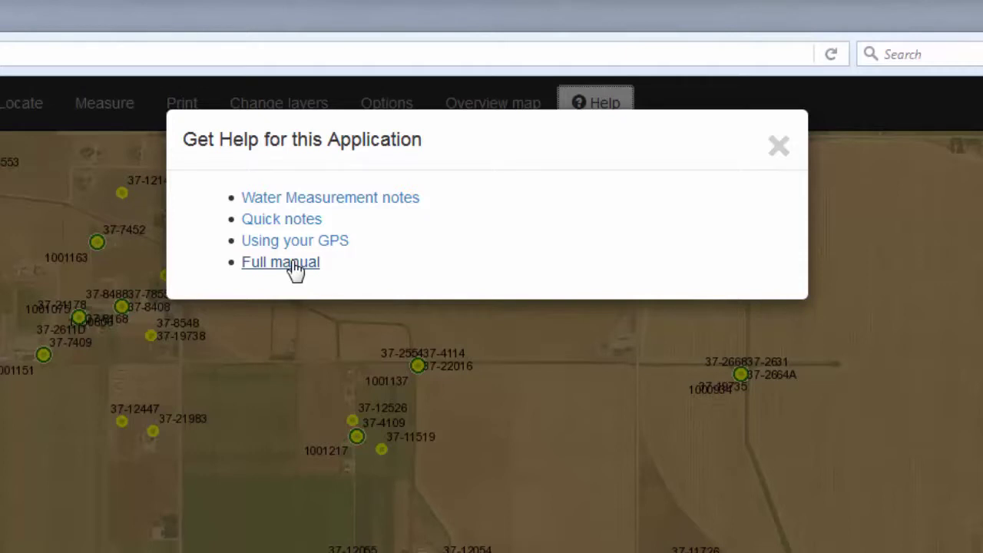
click(292, 263)
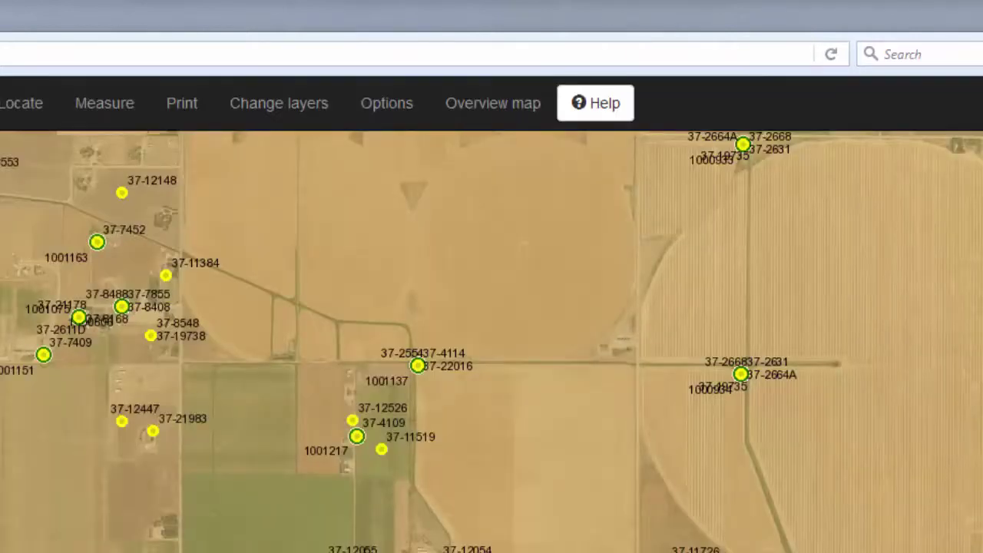